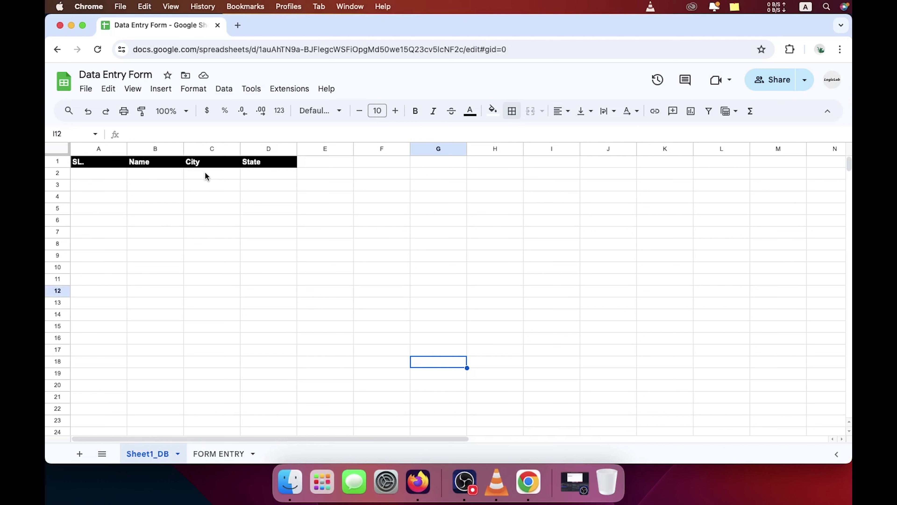
On the FORM ENTRY sheet, enter the first form label 'Sl.' in cell E6
left_click(218, 454)
left_click(147, 454)
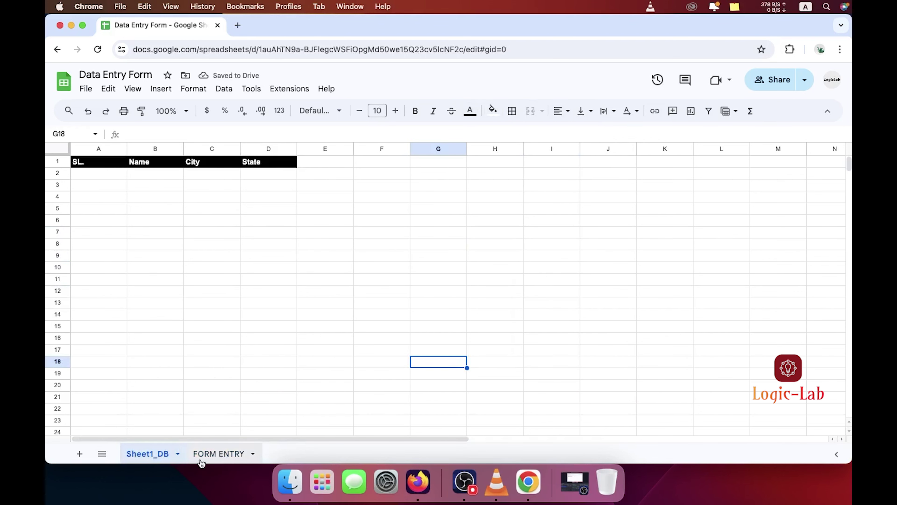
left_click(216, 454)
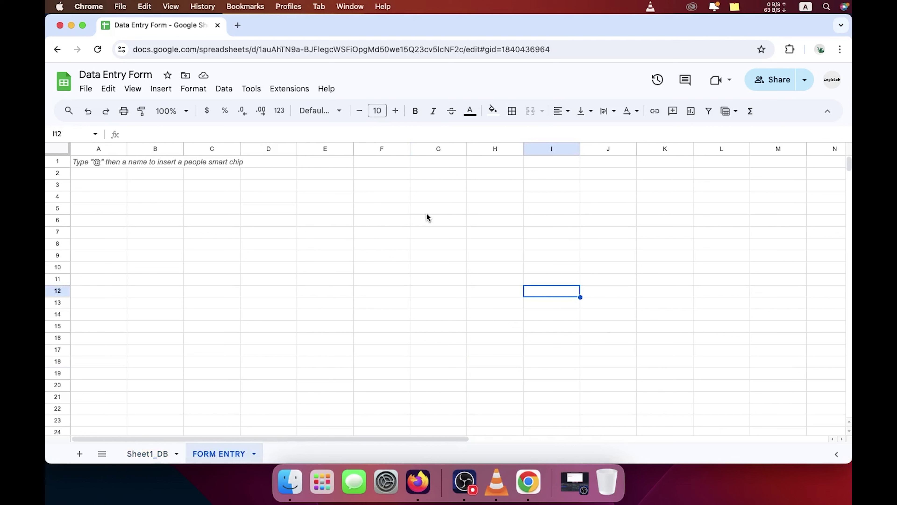
left_click(349, 220)
type("S")
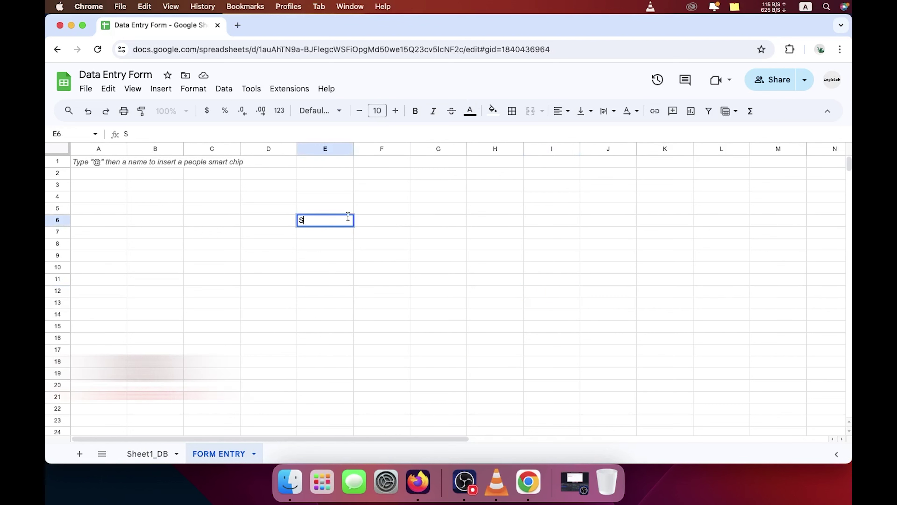
type("l.")
key("Return")
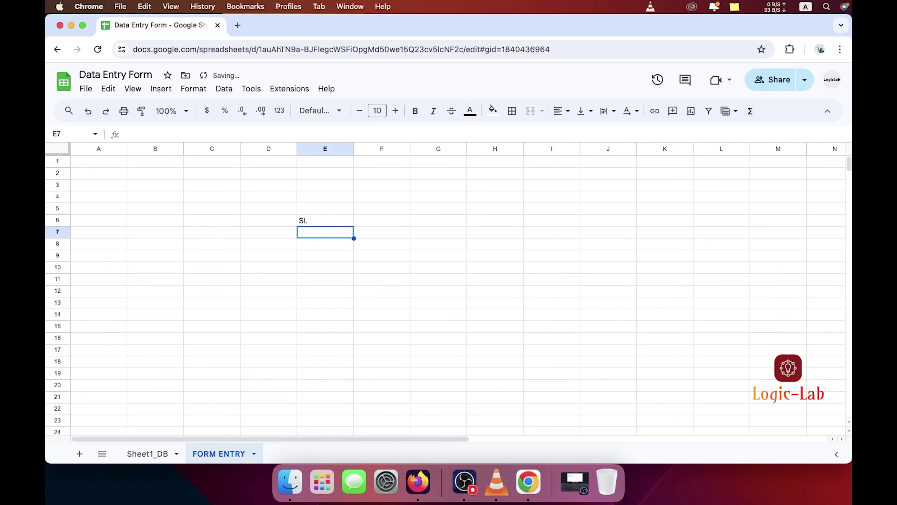
Add the labels Name, City and State in E7 to E9, then return to E6
type("Name")
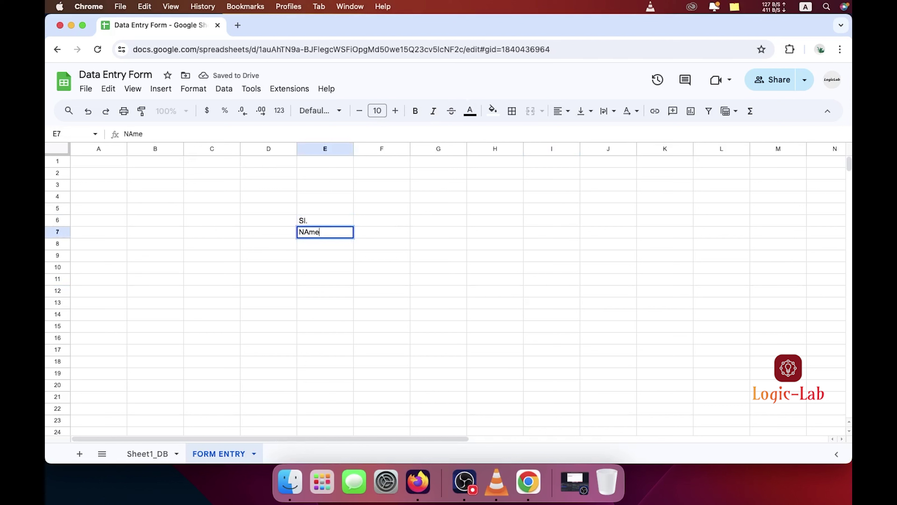
key("BackSpace")
key("BackSpace")
key("BackSpace")
type("ame")
key("Return")
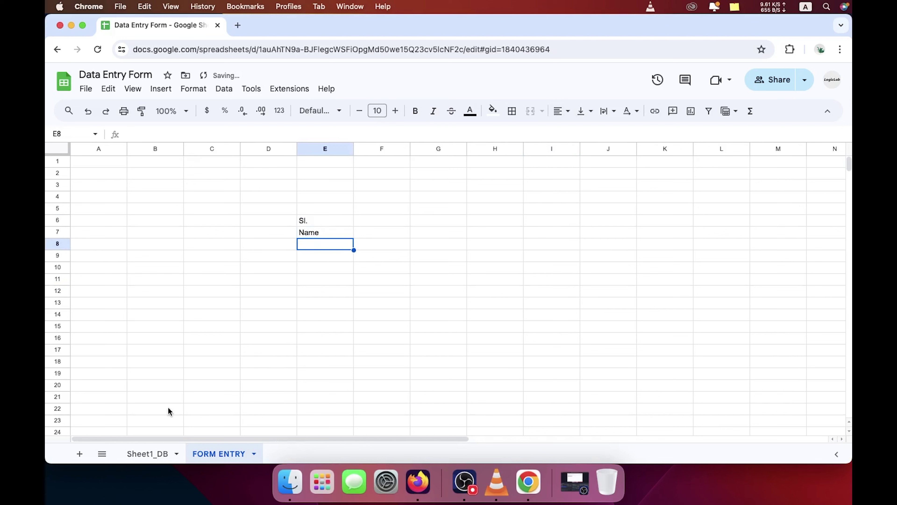
left_click(154, 452)
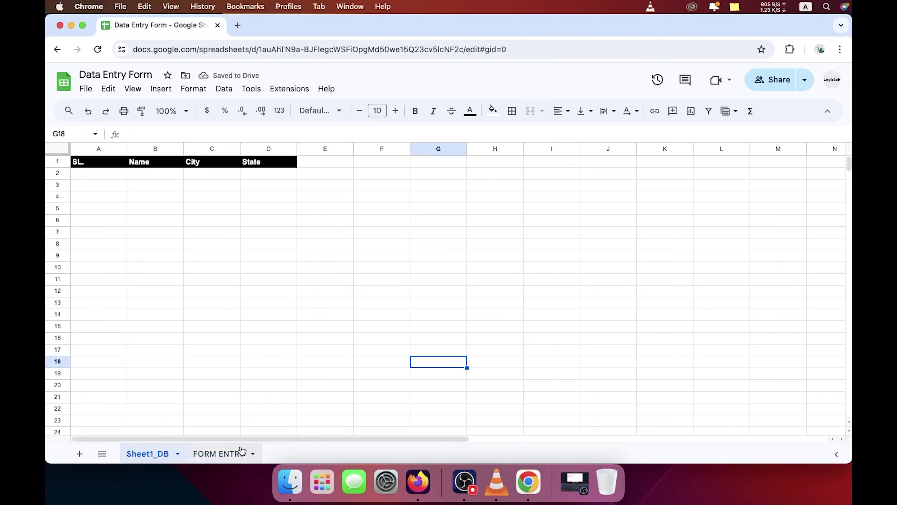
left_click(222, 454)
type("Ci")
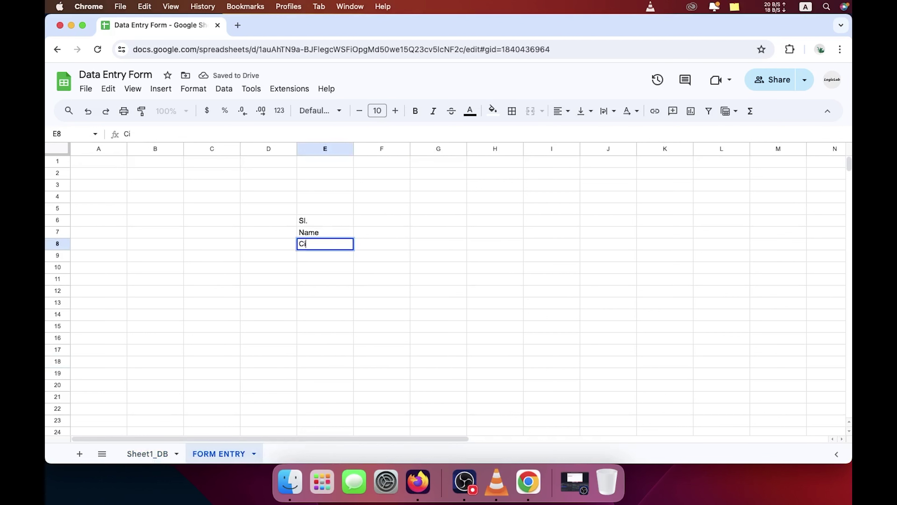
type("ty")
key("Return")
type("Stat")
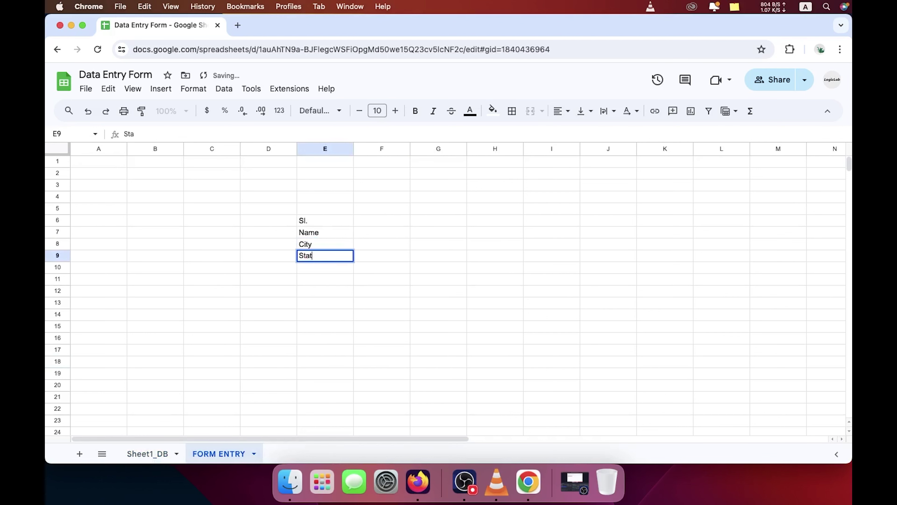
type("e")
key("Return")
left_click(325, 243)
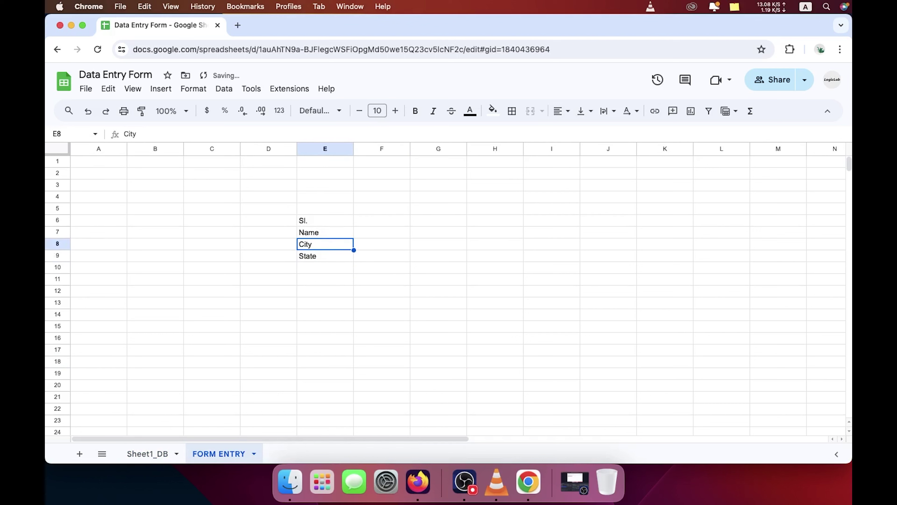
key("Up")
key("Up")
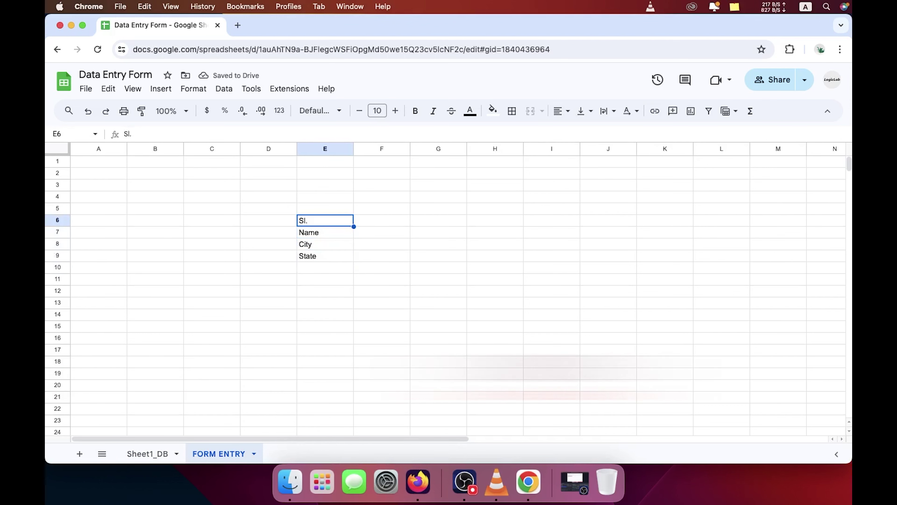
Apply all borders to the form range E6:F9
left_click(381, 220)
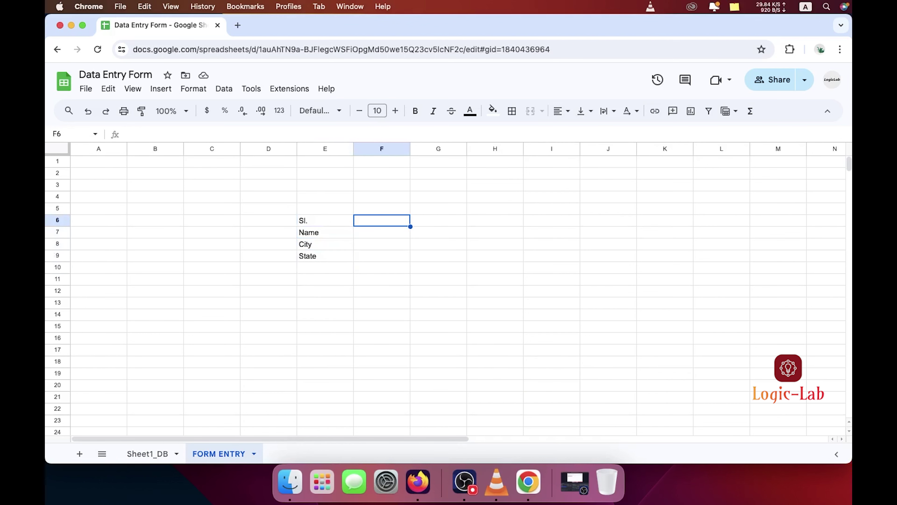
key("shift+Down")
key("shift+Down")
key("shift+Down")
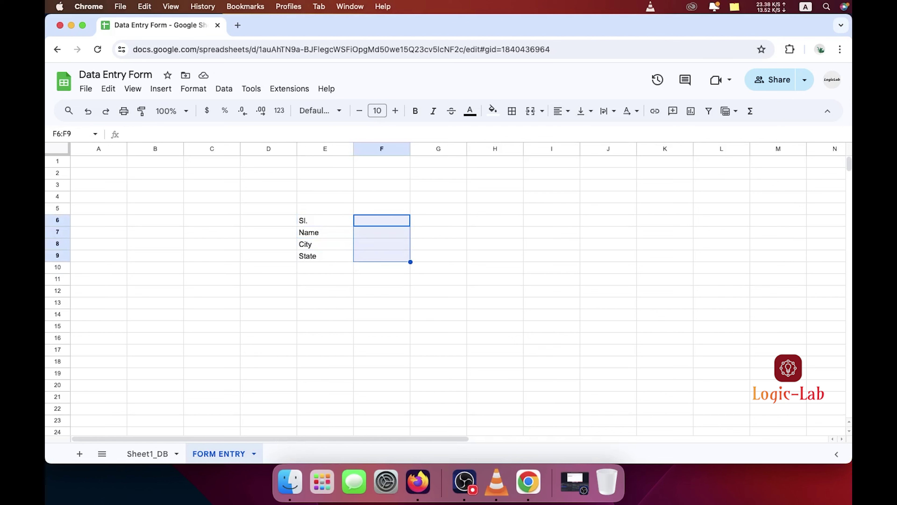
key("shift+Left")
left_click(512, 111)
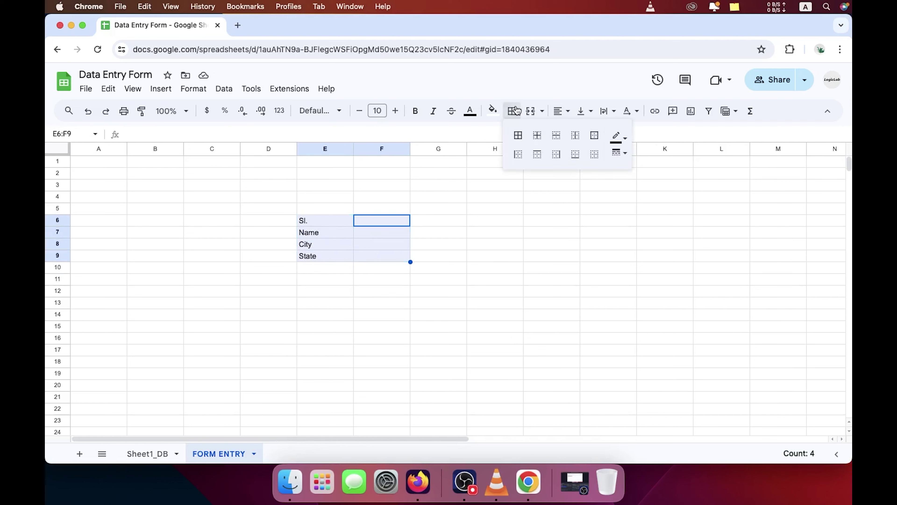
left_click(518, 135)
left_click(385, 225)
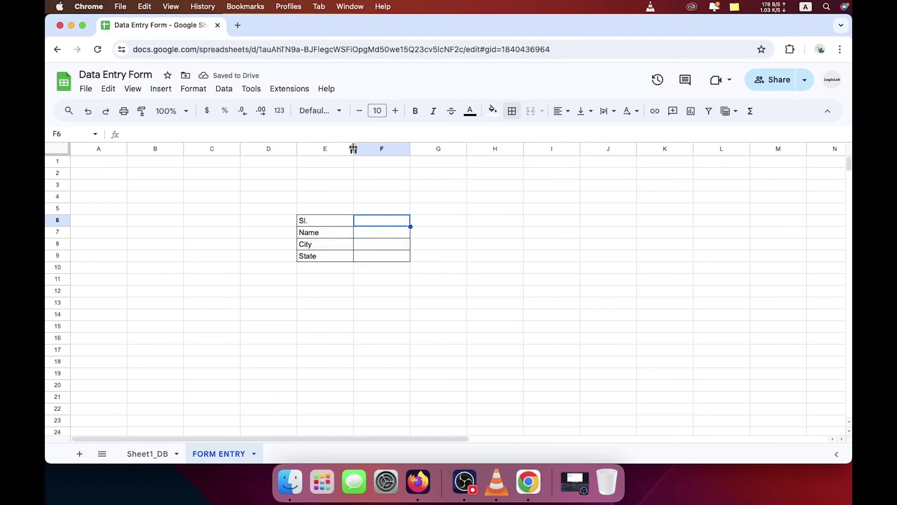
Narrow column E to fit the labels and widen column F for the inputs
left_click_drag(354, 148, 324, 148)
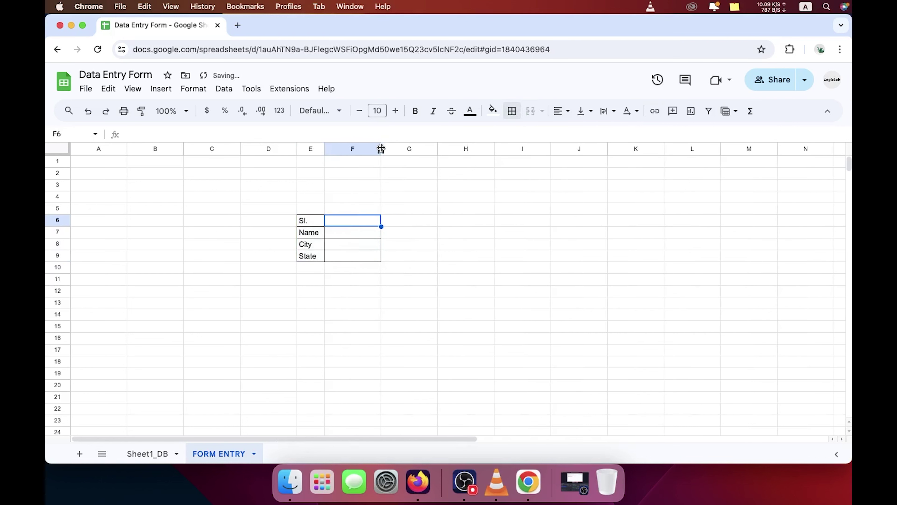
left_click_drag(381, 148, 437, 147)
left_click(383, 327)
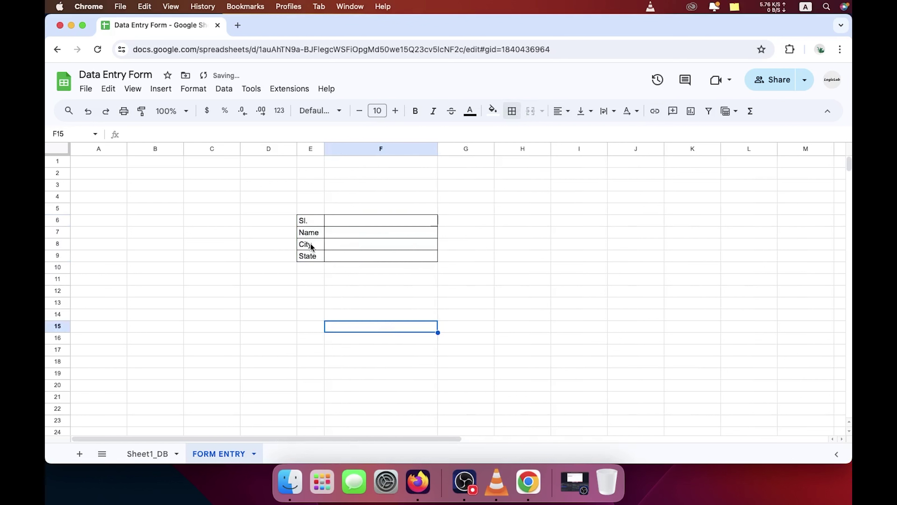
Make the labels in E6:E9 bold with a yellow fill
left_click(312, 223)
left_click(311, 255, "shift")
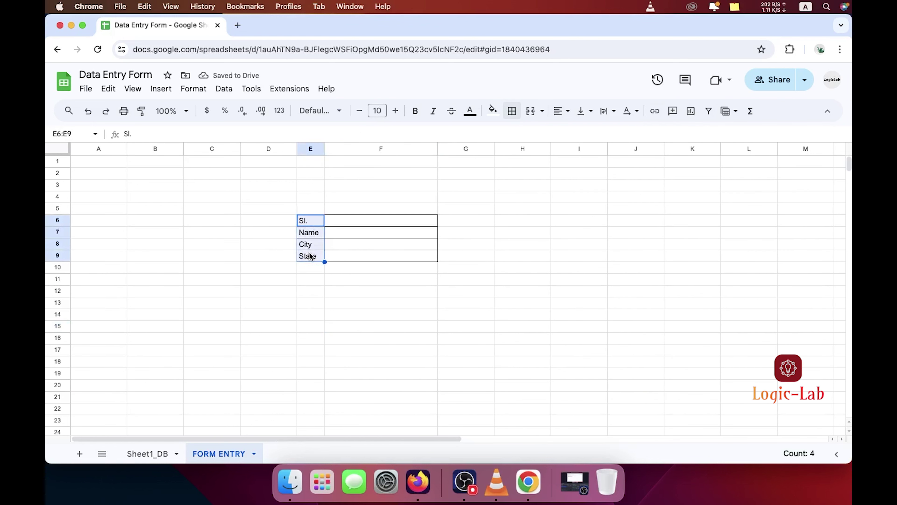
key("super+b")
left_click(493, 111)
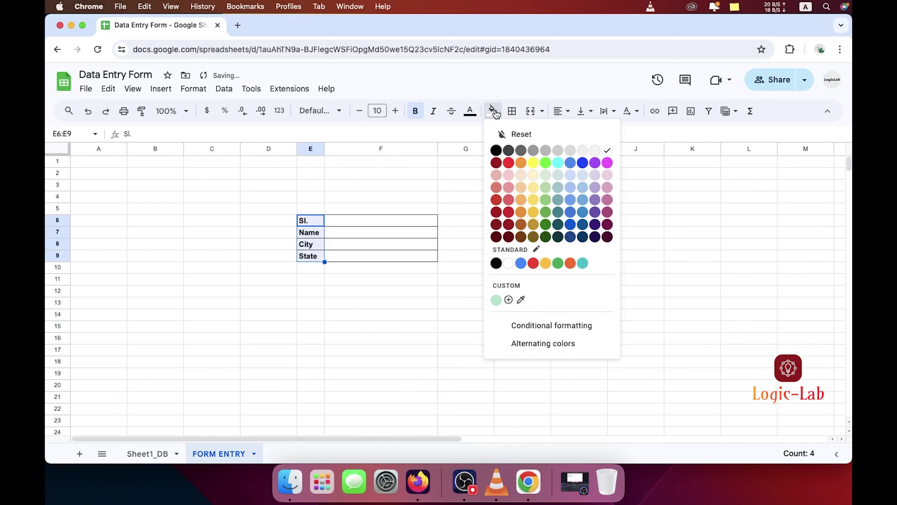
left_click(533, 163)
left_click(381, 314)
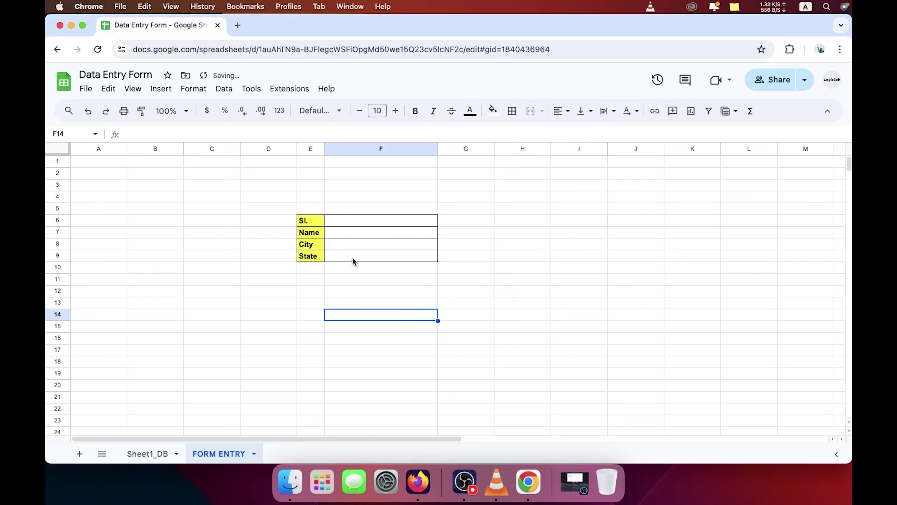
Give the input cells F6:F9 a light grey fill
left_click_drag(367, 223, 366, 253)
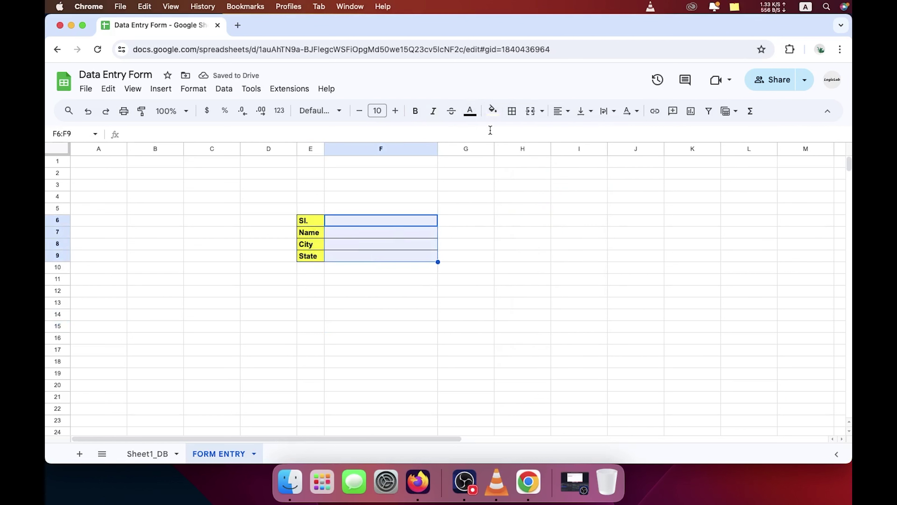
left_click(491, 111)
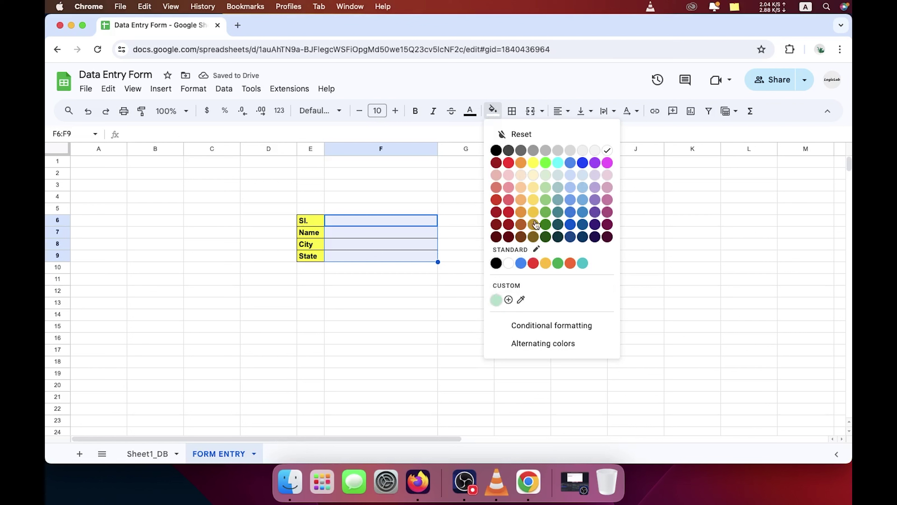
left_click(595, 151)
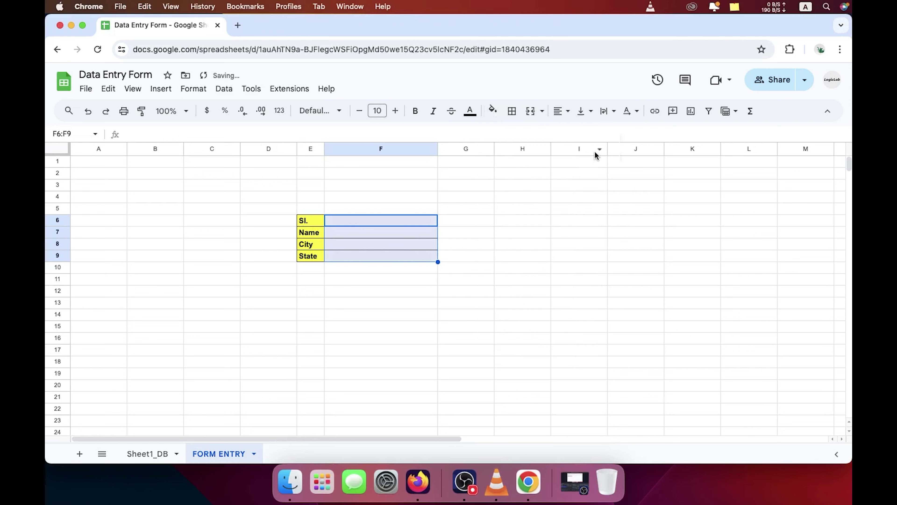
left_click(528, 307)
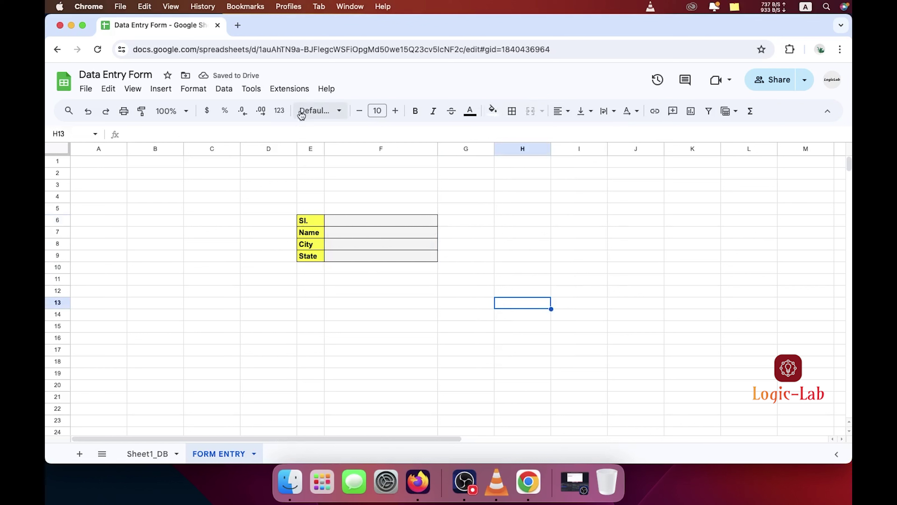
Enter a sample record (1, a name, Patna, Bihar) in F6:F9, then switch to Sheet1_DB
left_click(361, 221)
type("1")
key("Return")
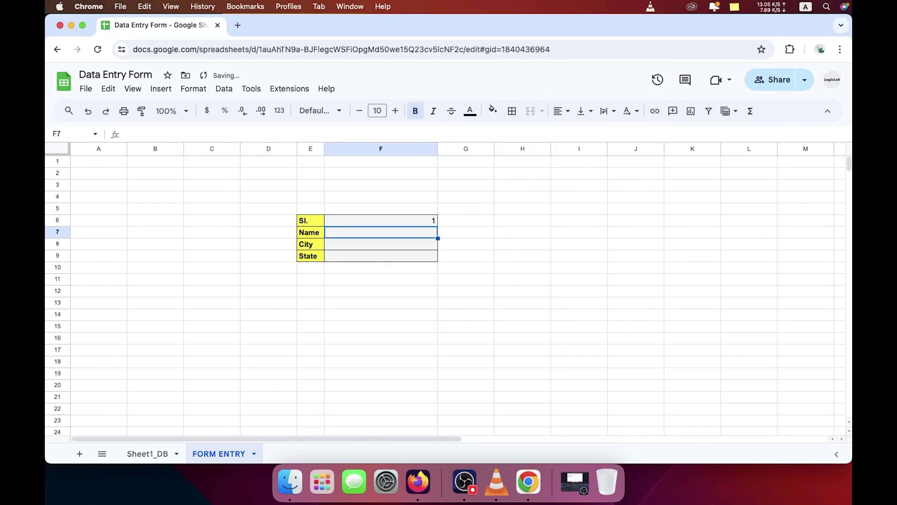
type("Pawan")
key("Return")
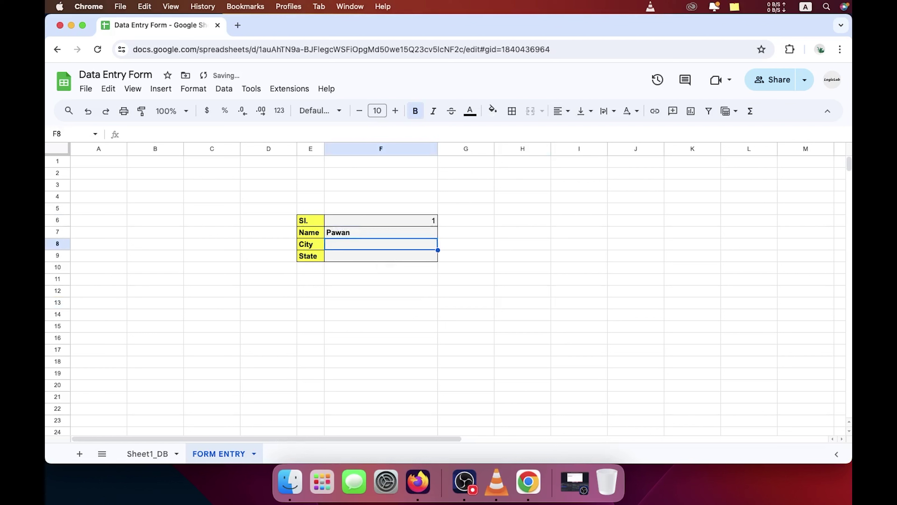
type("Patn")
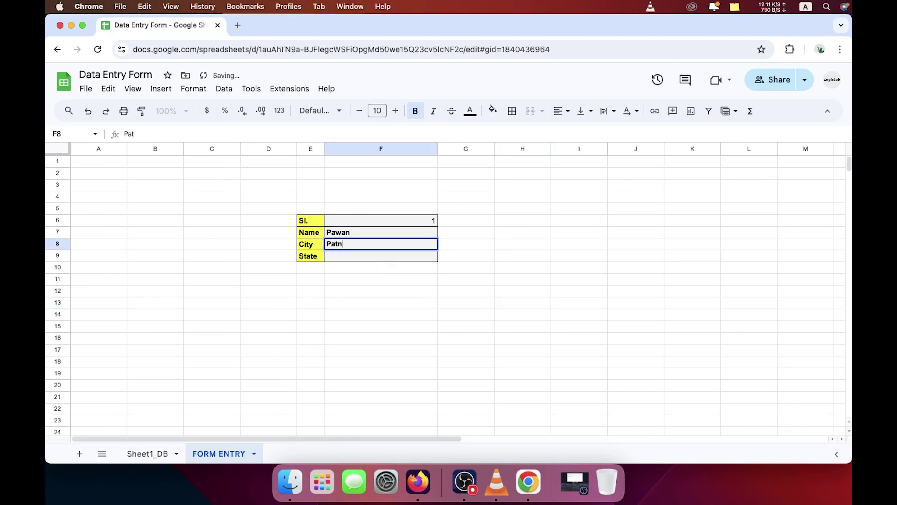
type("a")
key("Return")
type("Bi")
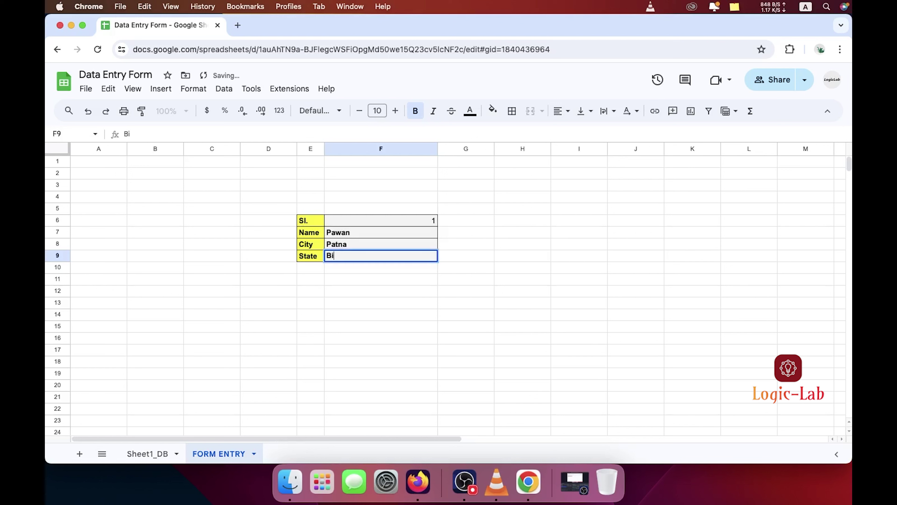
type("har")
key("Return")
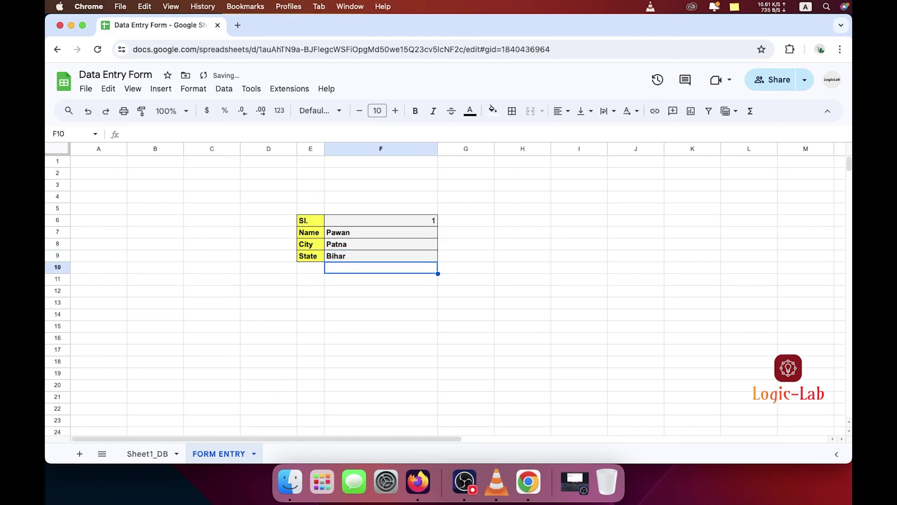
left_click(383, 296)
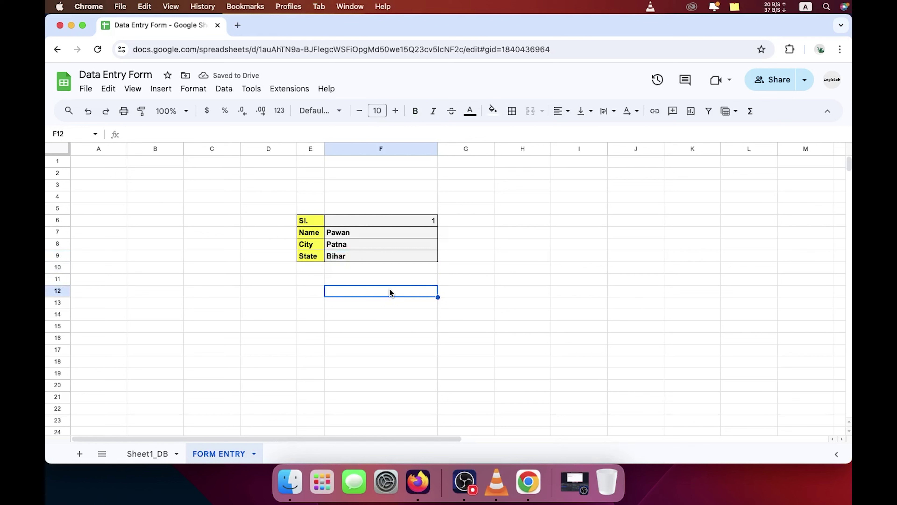
left_click(144, 455)
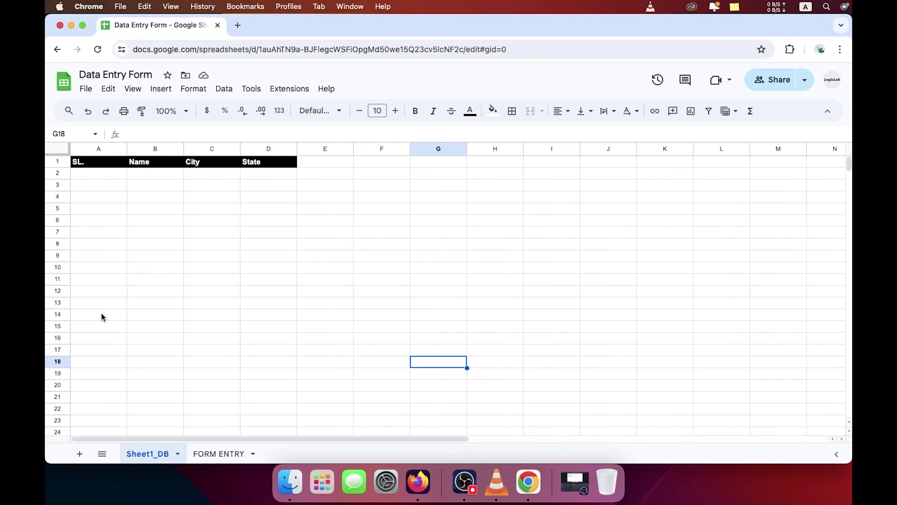
Back on FORM ENTRY, left-align the serial number 1 in cell F6
left_click(222, 454)
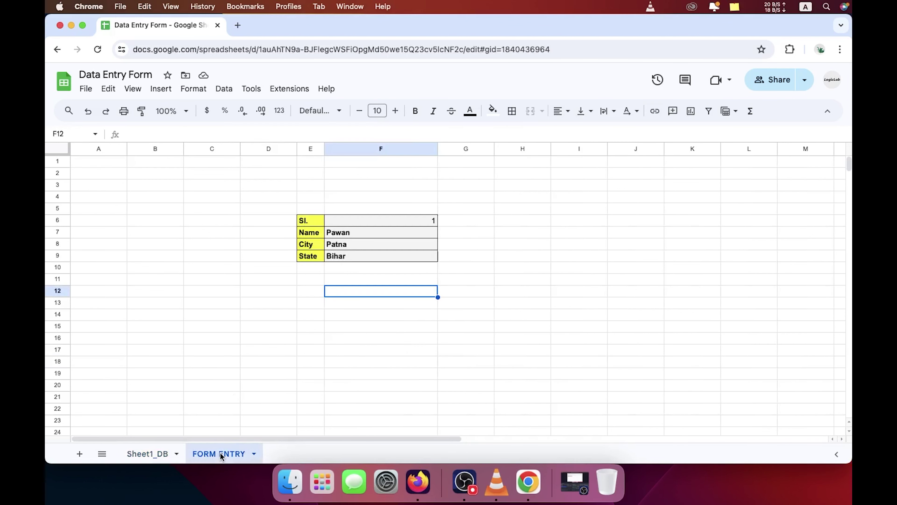
left_click(489, 357)
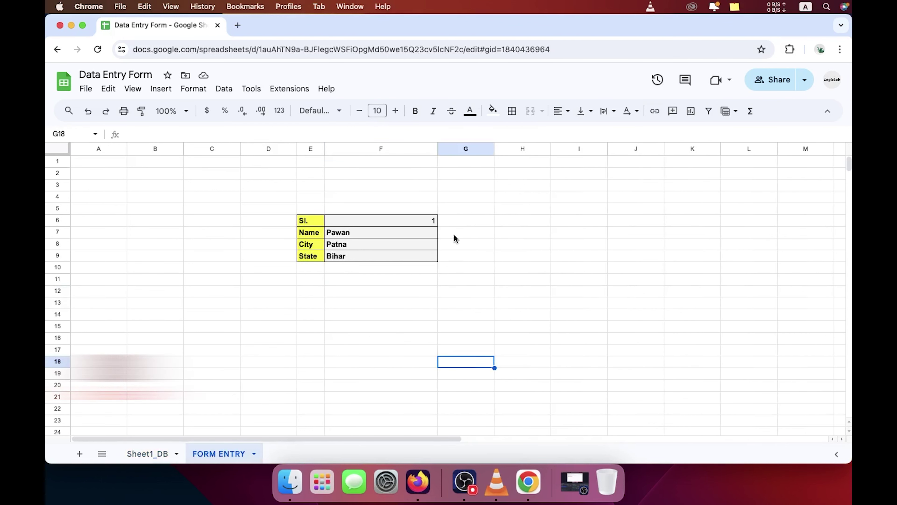
left_click(399, 224)
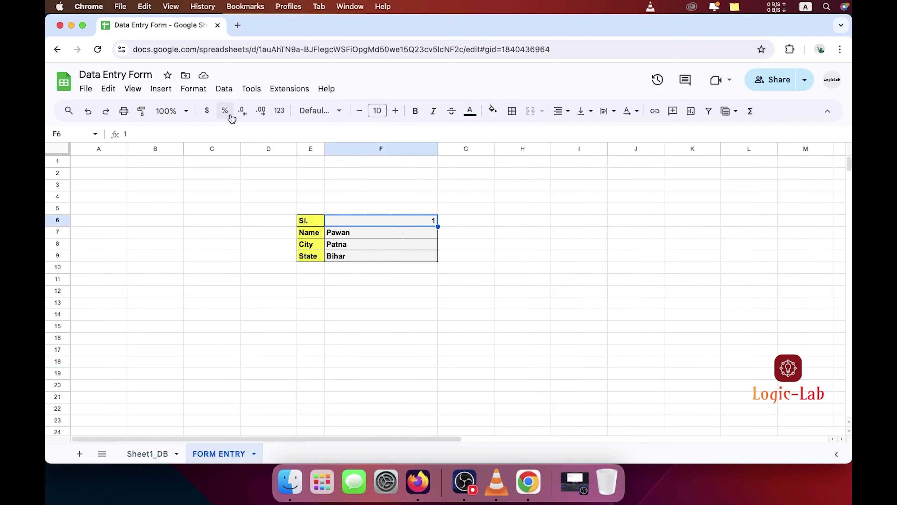
left_click(563, 110)
left_click(562, 131)
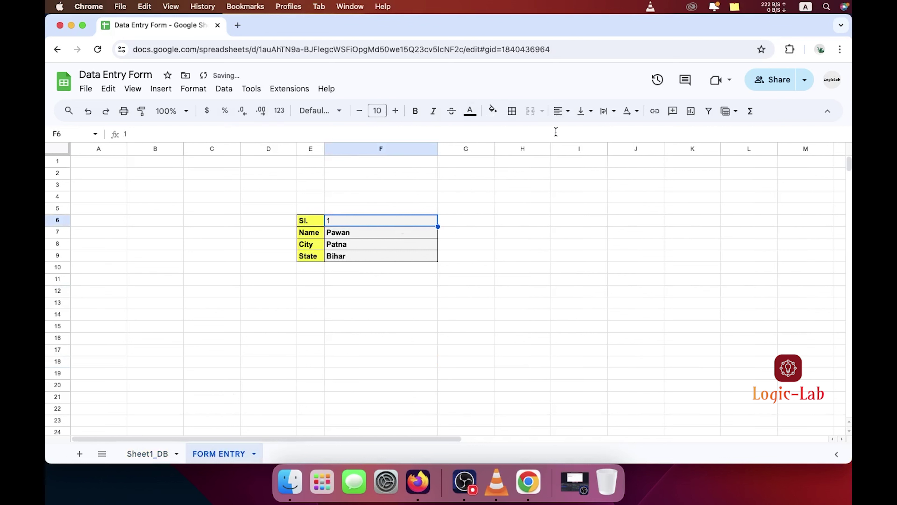
left_click(404, 292)
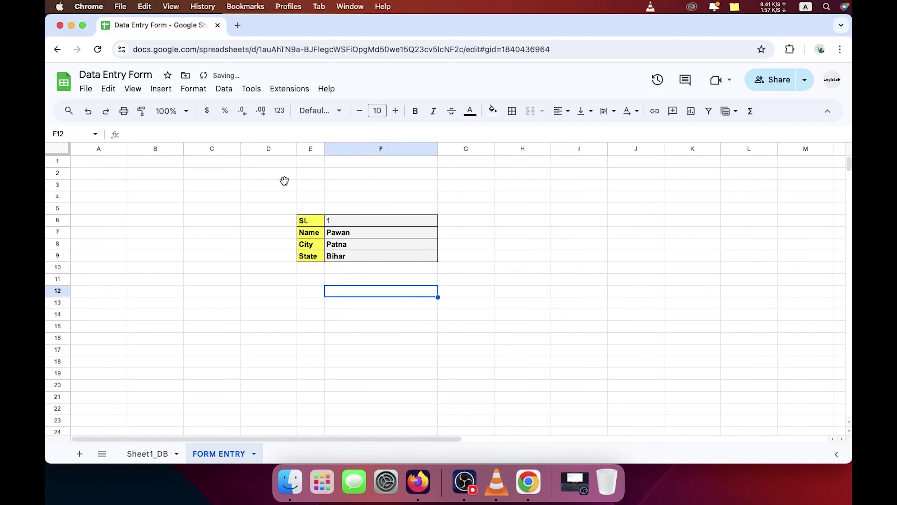
left_click_drag(285, 180, 474, 187)
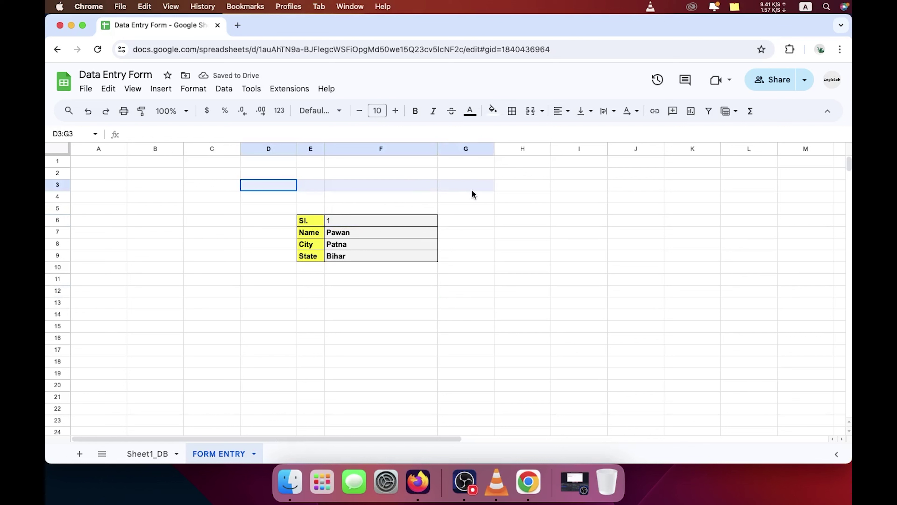
Merge D3:G3 and enter the title 'Data Entry Form Module' in it
left_click(536, 117)
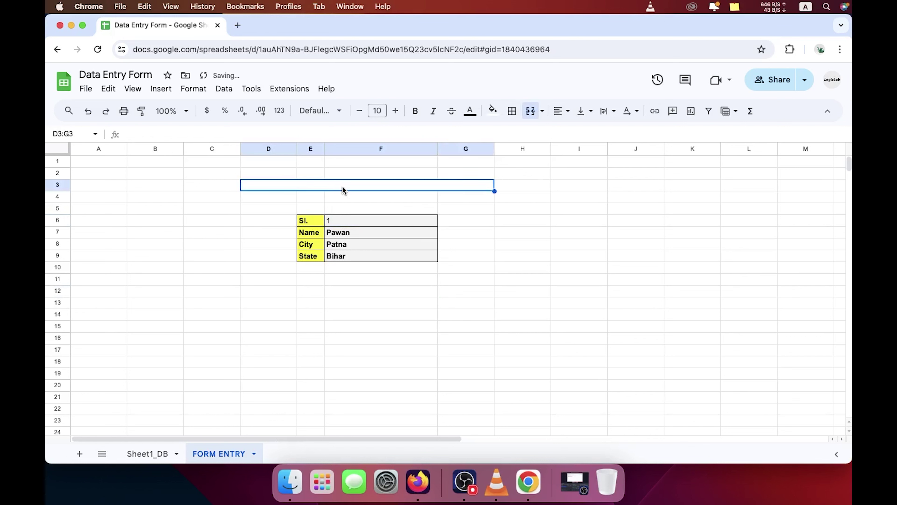
type("Data ")
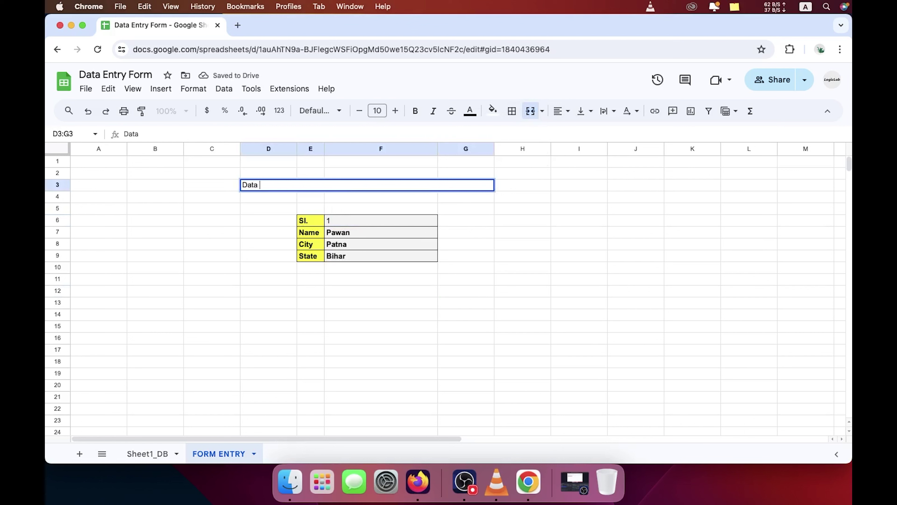
type("Entry ")
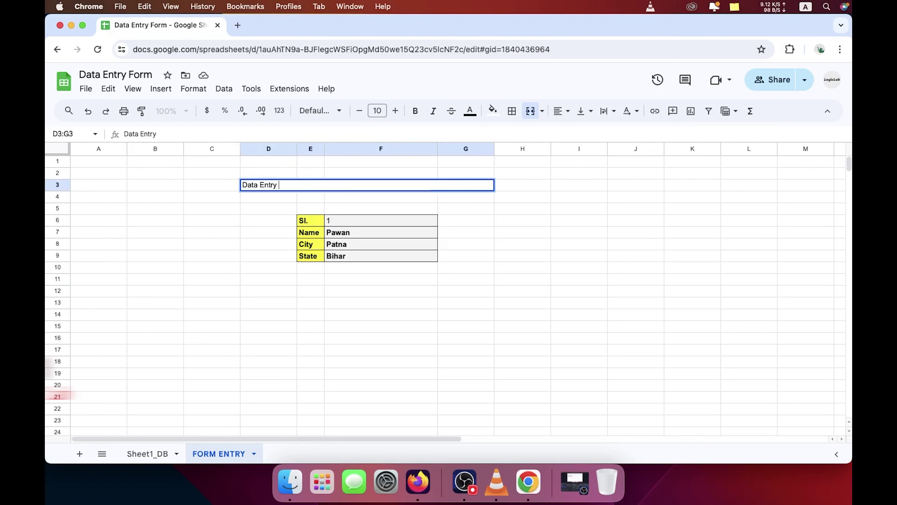
type("Form")
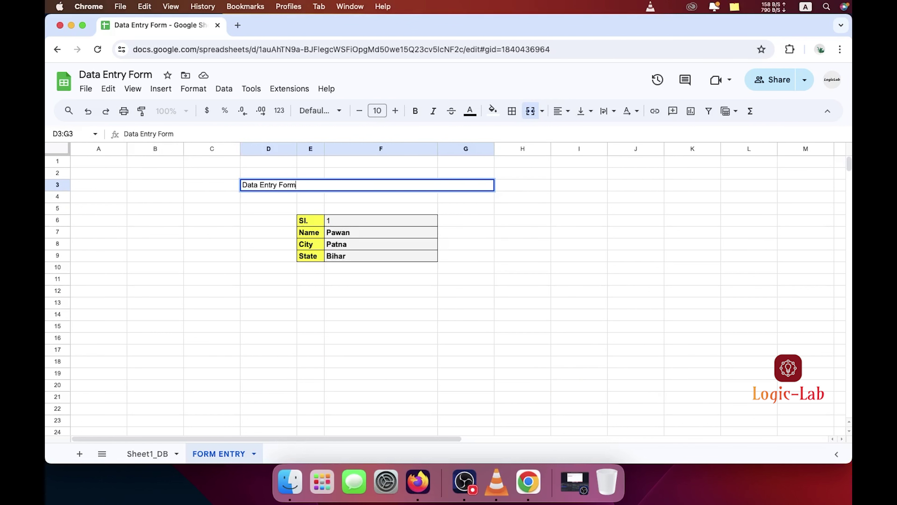
type(" Module")
key("Return")
left_click(330, 187)
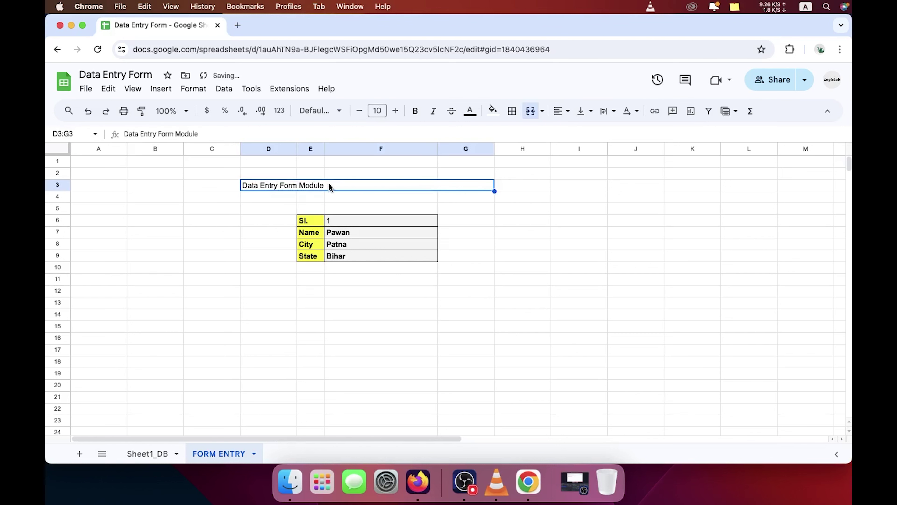
left_click(562, 111)
Centre the title and make it bold white text on a dark red fill
left_click(579, 135)
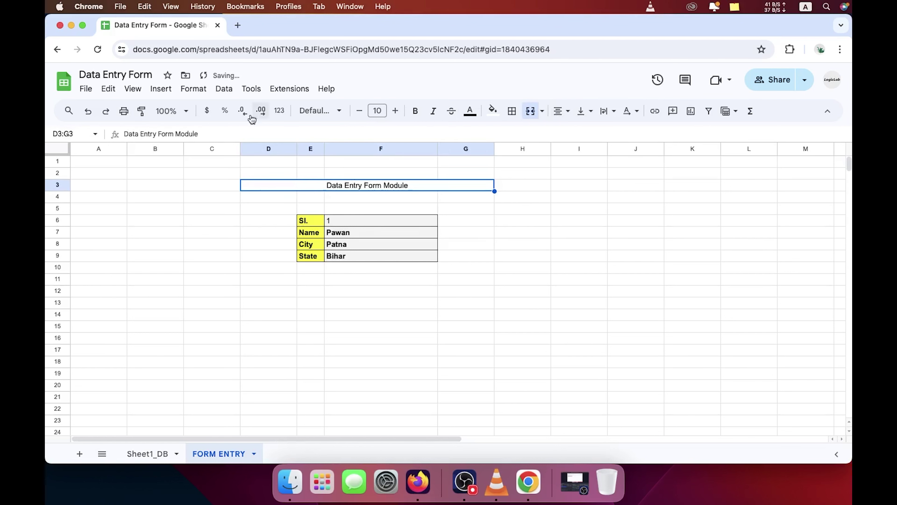
left_click(416, 111)
left_click(512, 111)
left_click(493, 111)
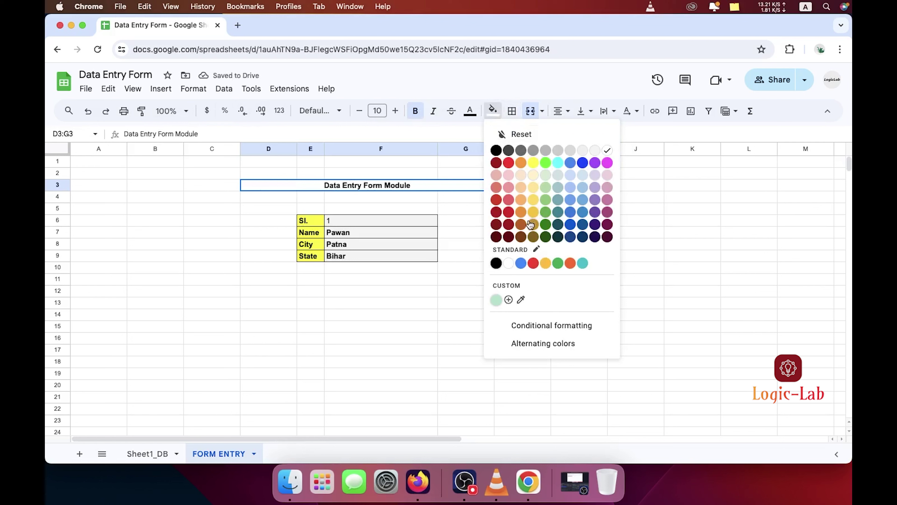
left_click(508, 212)
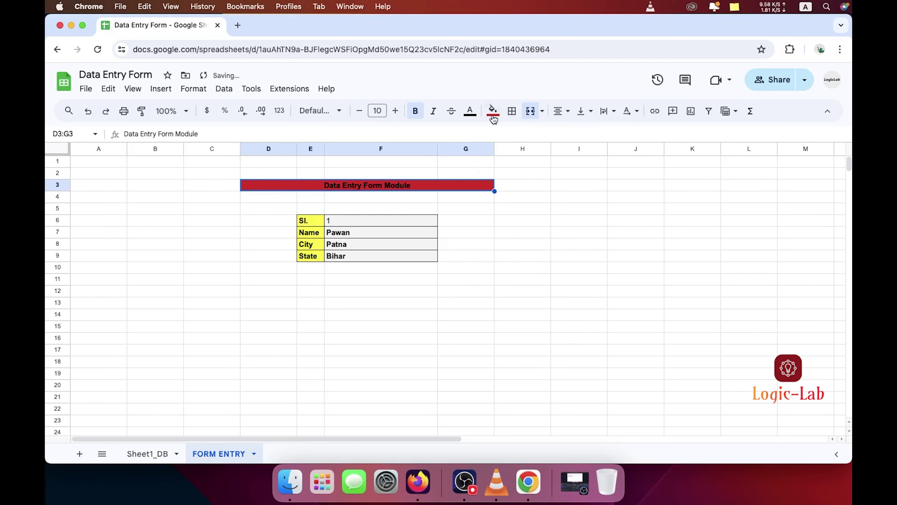
left_click(472, 116)
left_click(584, 150)
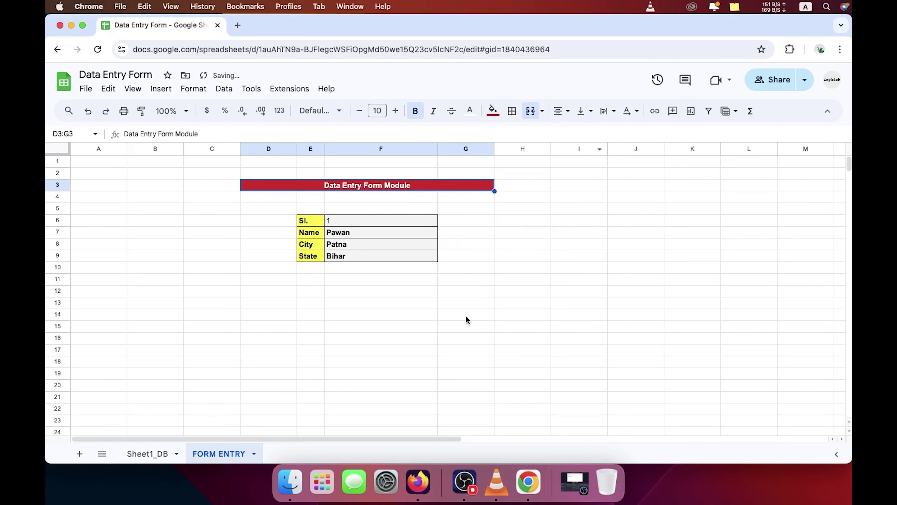
left_click(446, 340)
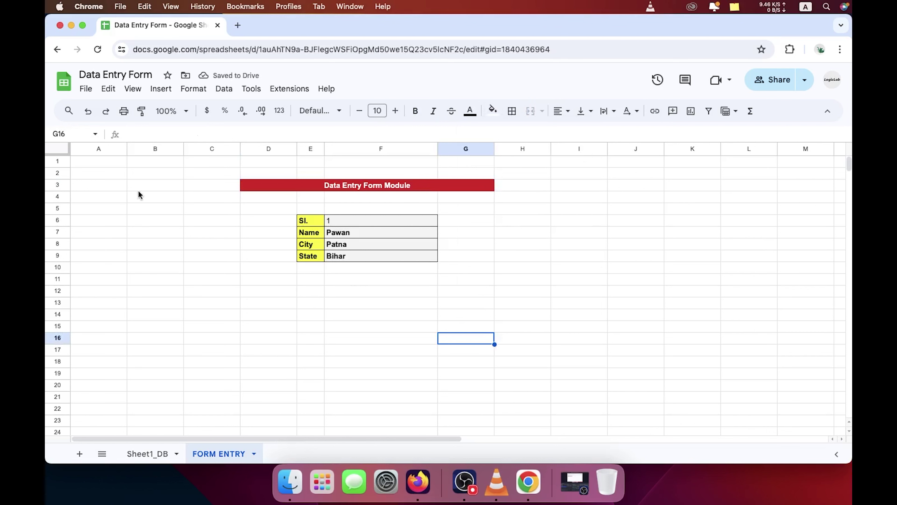
Make row 3 taller, centre the title vertically, and raise its font size four steps
left_click_drag(57, 191, 56, 205)
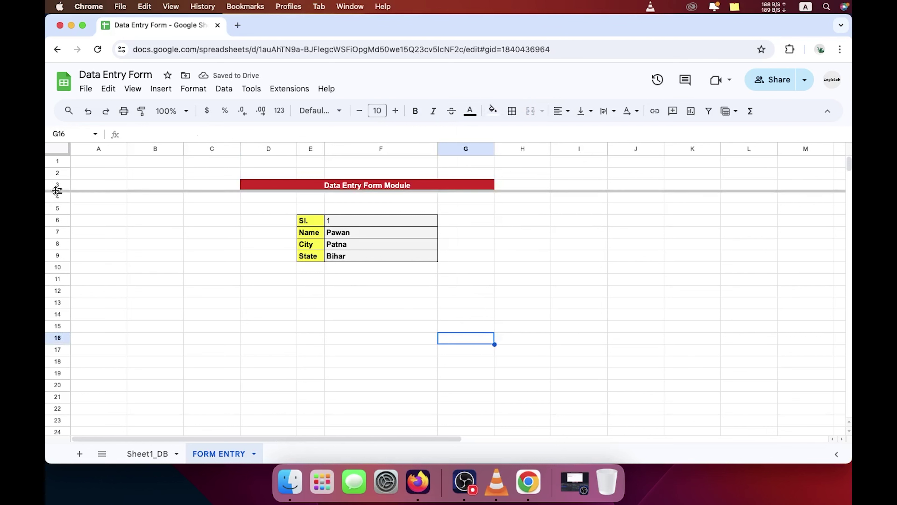
left_click(332, 194)
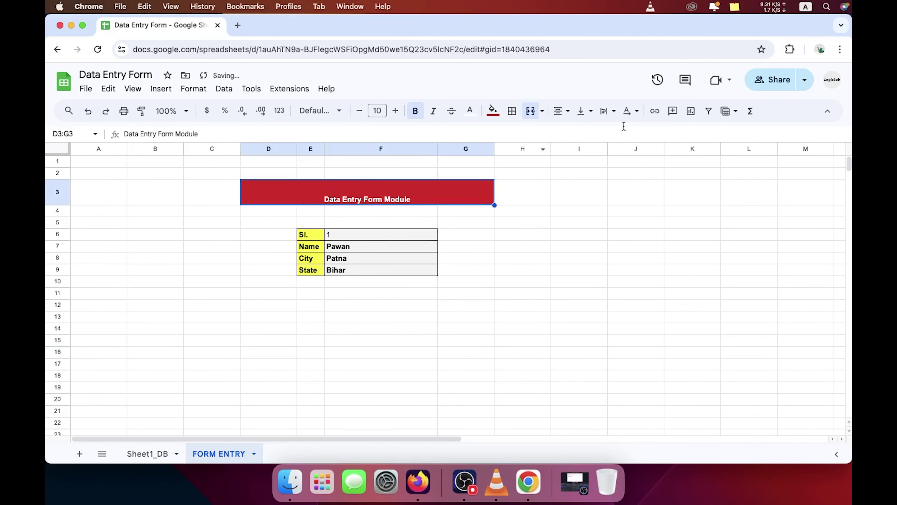
left_click(583, 112)
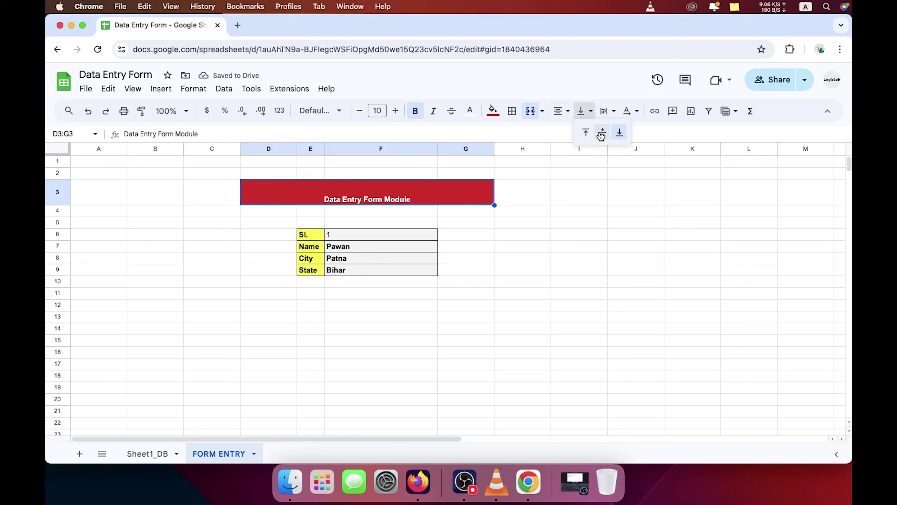
left_click(603, 132)
left_click(516, 292)
left_click(384, 199)
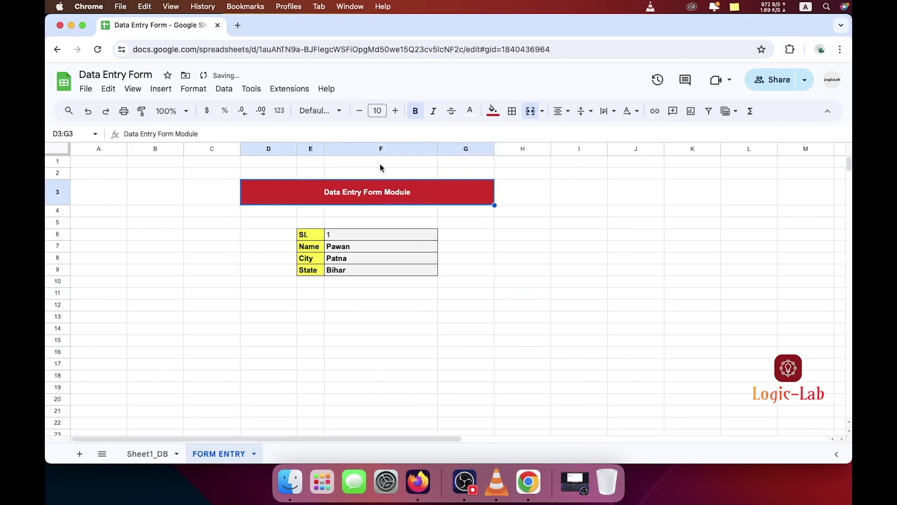
left_click(395, 111)
left_click(395, 111)
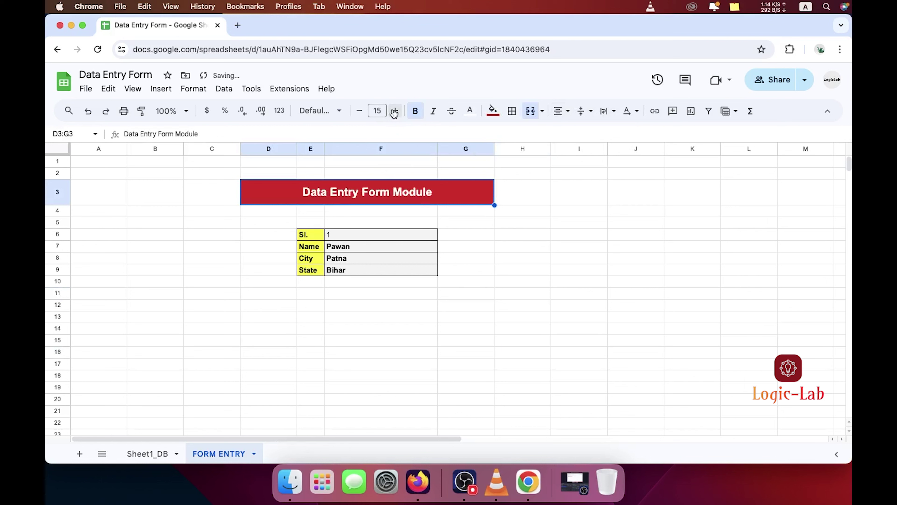
left_click(395, 111)
left_click(395, 111)
left_click(582, 365)
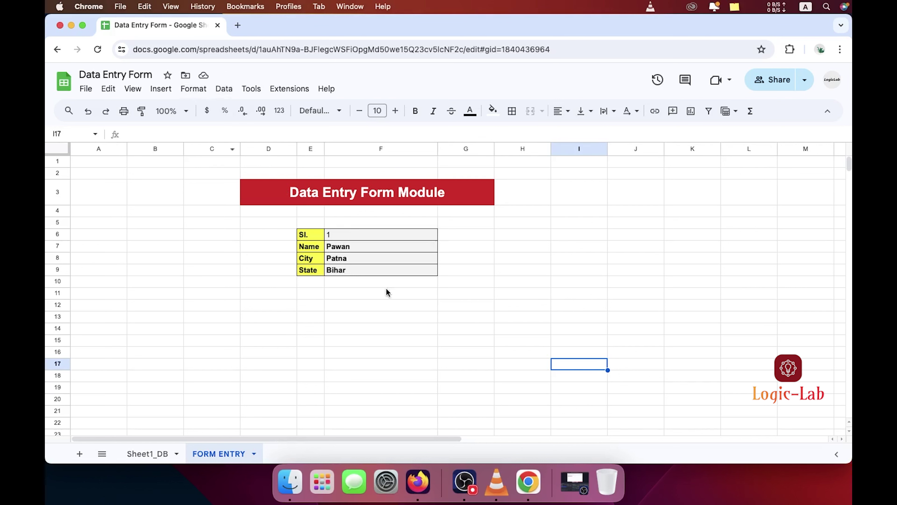
Insert a new drawing and draw a rectangle on its canvas
left_click(155, 91)
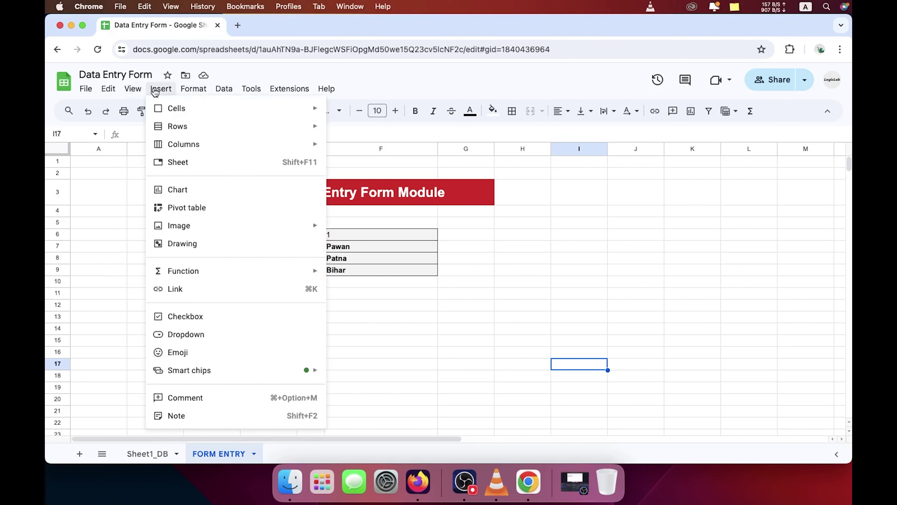
left_click(191, 247)
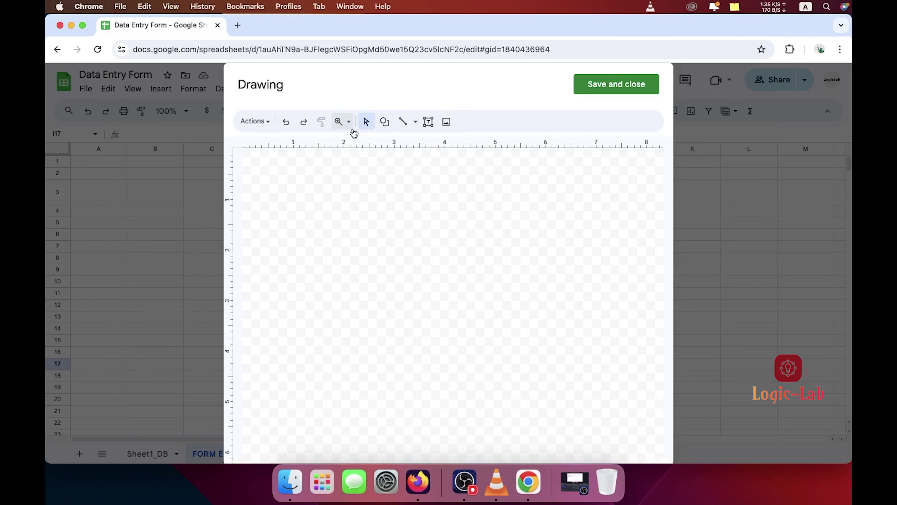
left_click(386, 123)
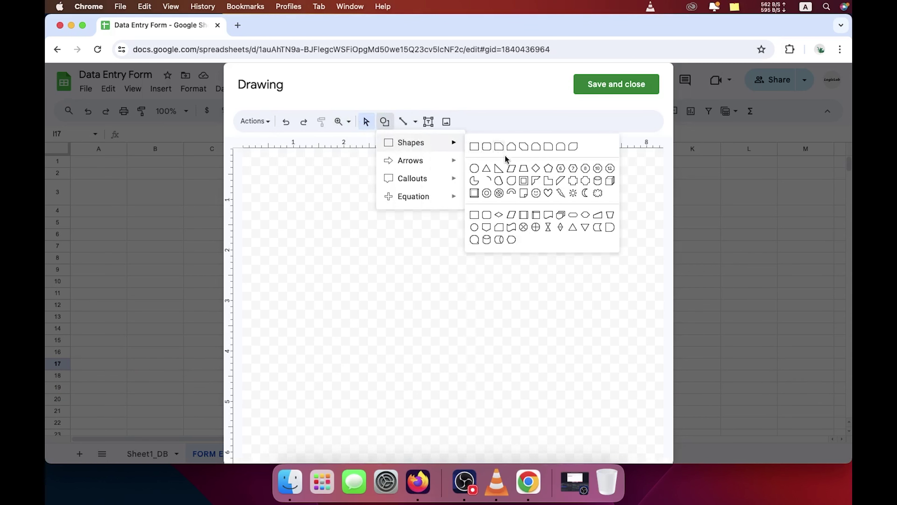
mouse_move(411, 143)
left_click(474, 147)
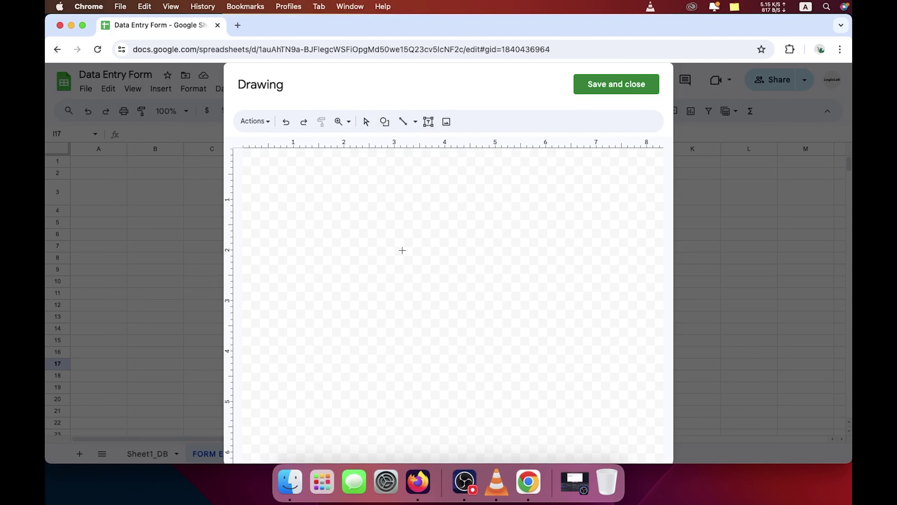
left_click_drag(371, 249, 559, 314)
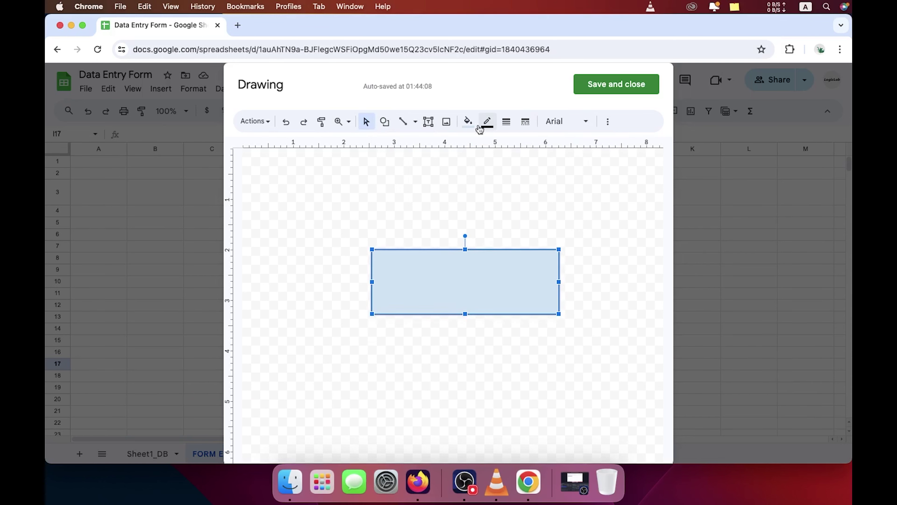
Fill the rectangle with a grey radial gradient
left_click(468, 122)
left_click(553, 151)
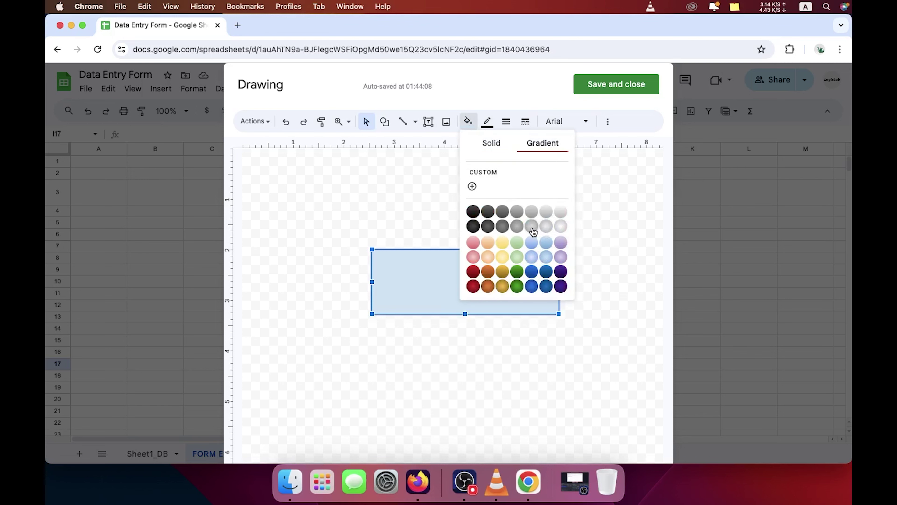
left_click(532, 229)
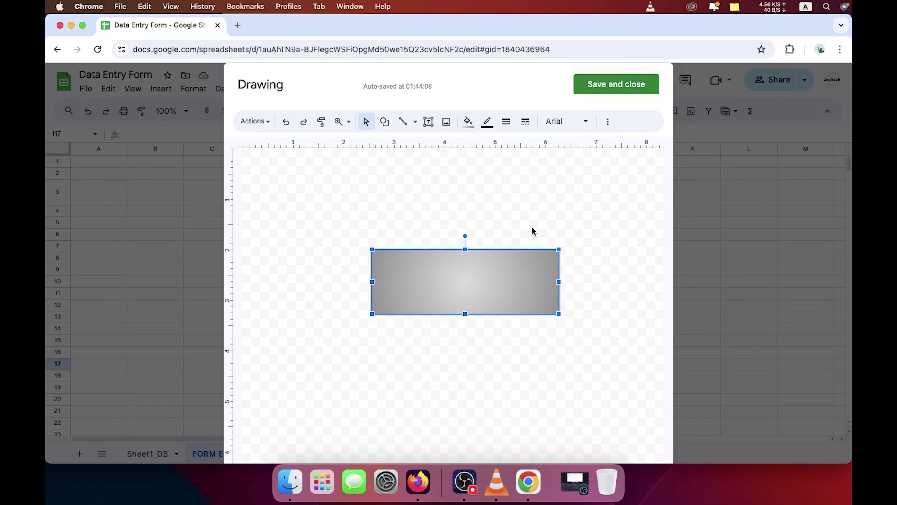
Type 'Save data' inside the rectangle and select the text, keeping Arial
right_click(474, 283)
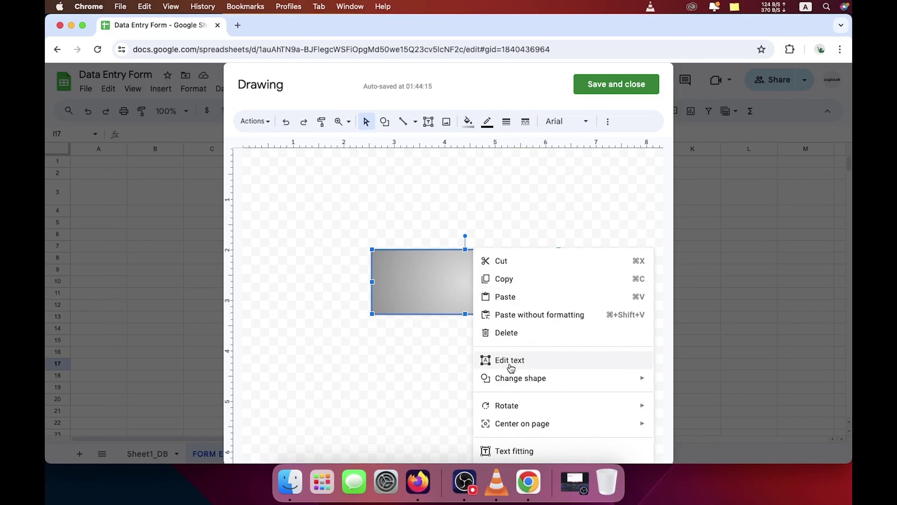
left_click(512, 364)
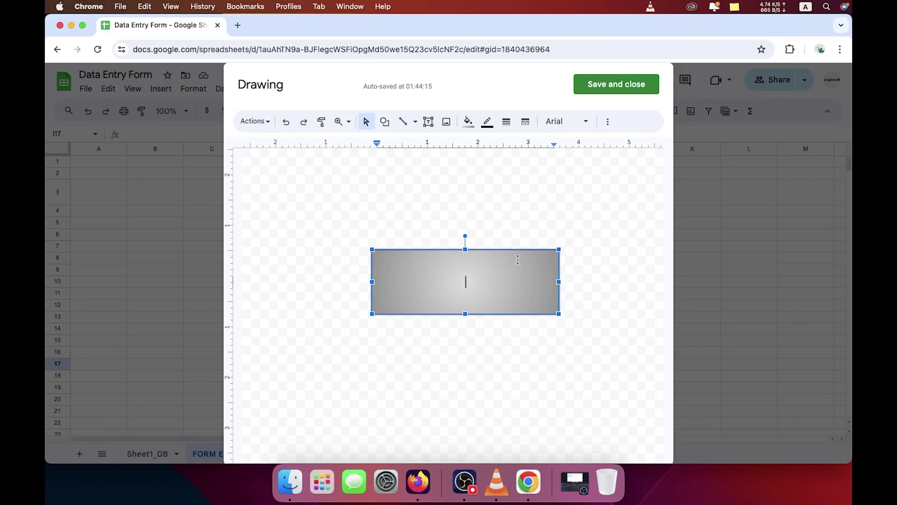
type("Save d")
type("ata")
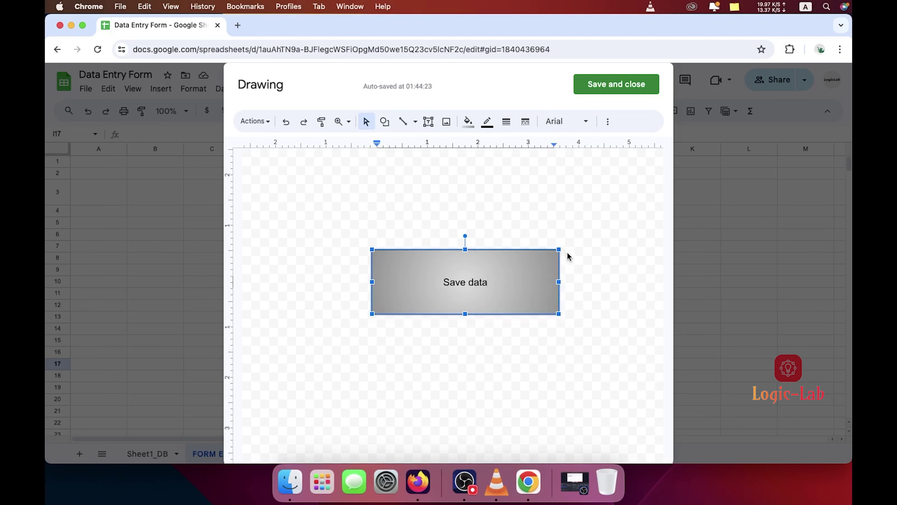
key("super+a")
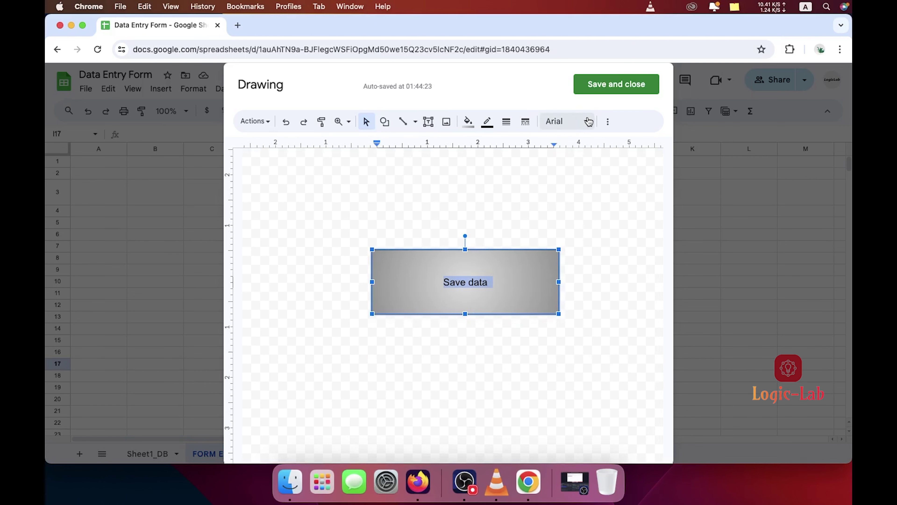
left_click(585, 123)
left_click(584, 123)
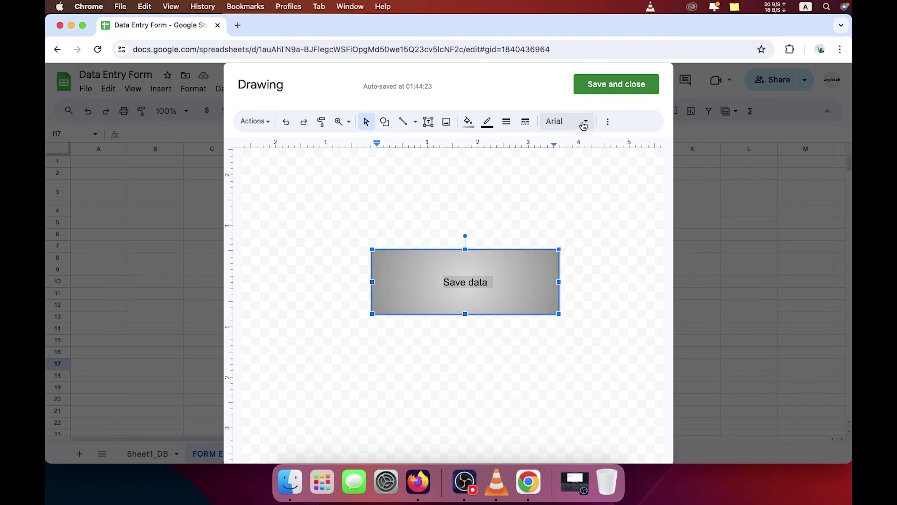
Enlarge the 'Save data' text to size 37, make it bold, and save the drawing to the sheet
left_click(607, 121)
left_click(365, 143)
left_click(365, 144)
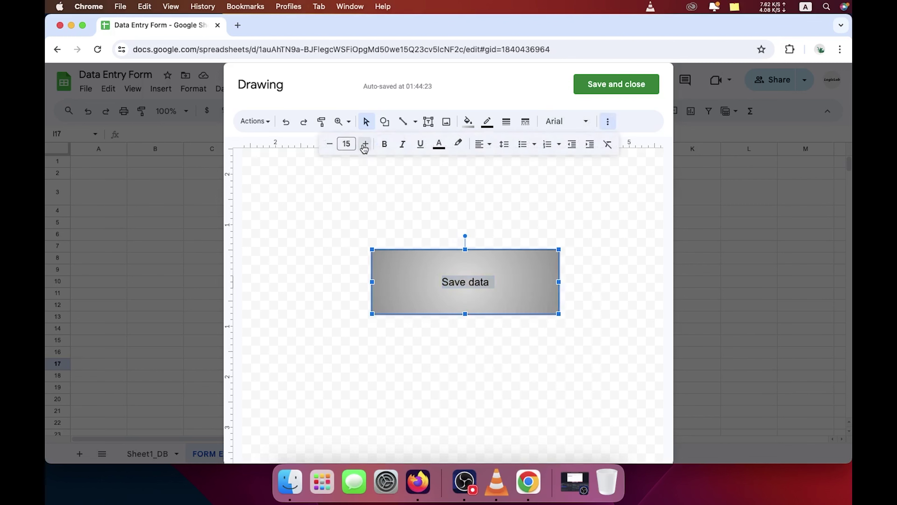
left_click(365, 143)
left_click(365, 143)
left_click(365, 143)
left_click(365, 144)
left_click(365, 143)
left_click(365, 143)
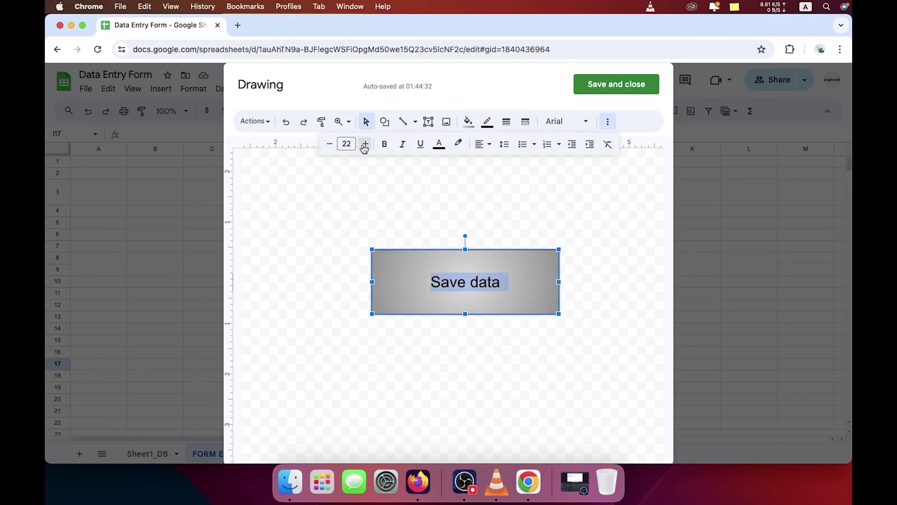
left_click(365, 143)
left_click(365, 143)
left_click(365, 143)
left_click(366, 144)
left_click(365, 143)
left_click(365, 144)
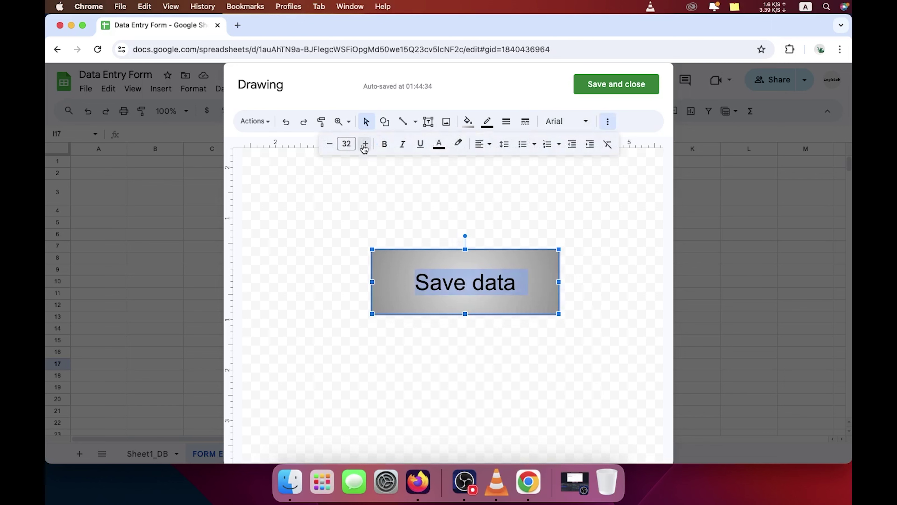
left_click(365, 143)
left_click(365, 143)
left_click(365, 143)
left_click(365, 144)
left_click(390, 144)
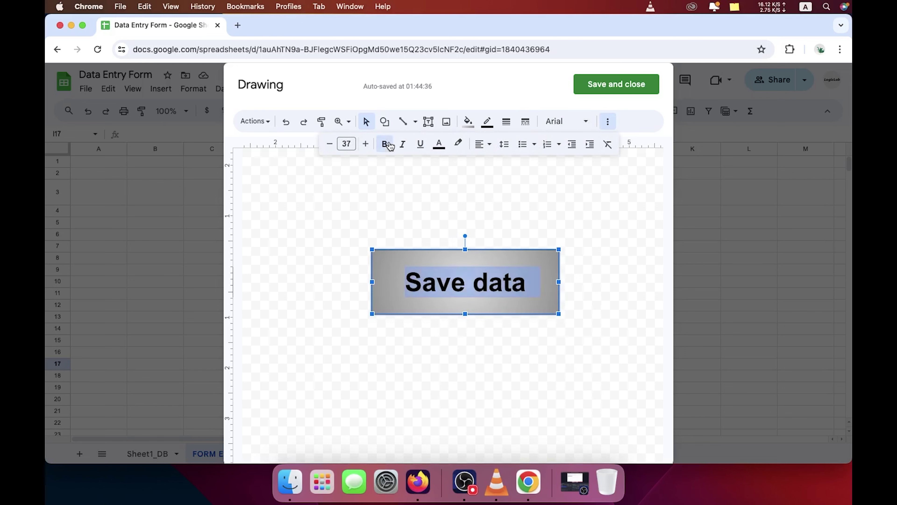
left_click(533, 312)
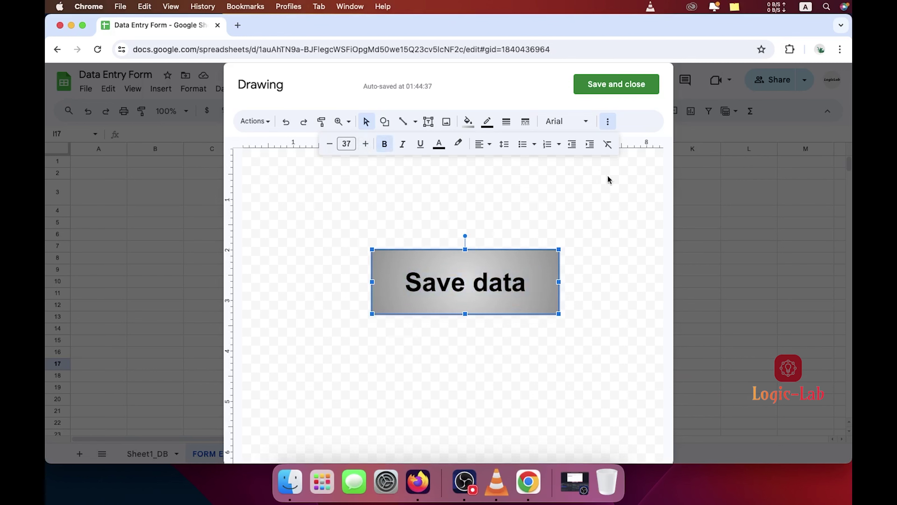
left_click(615, 89)
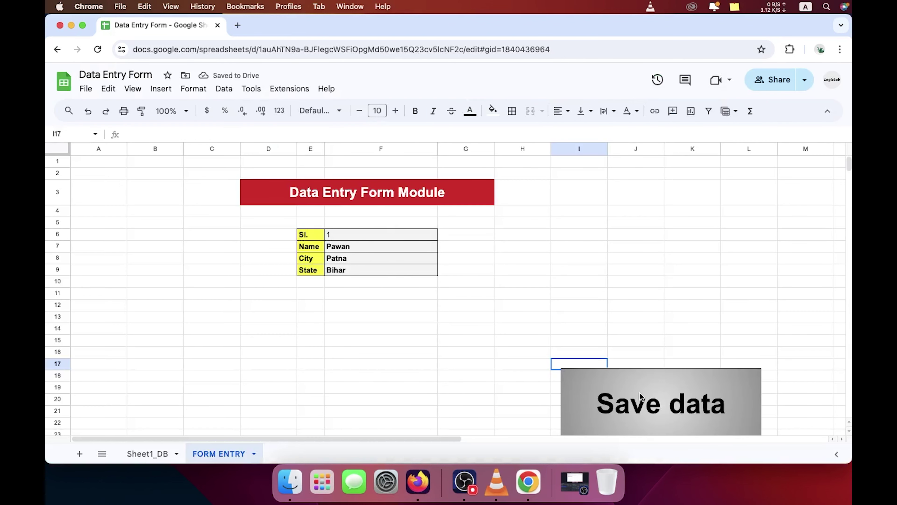
Move the Save data button under the form, shrink it, and set it just below the fields
left_click(683, 298)
mouse_move(650, 394)
left_mouse_down()
mouse_move(345, 333)
mouse_move(355, 309)
left_mouse_up()
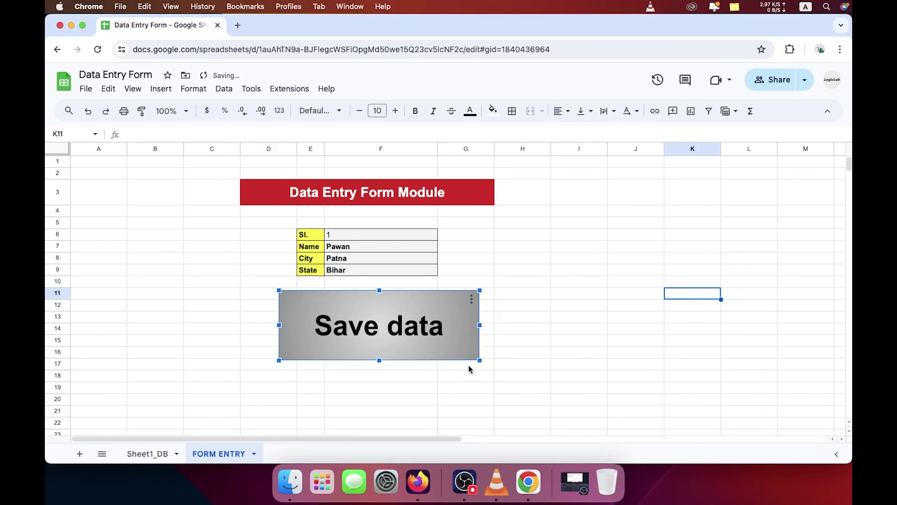
left_click_drag(480, 361, 385, 328)
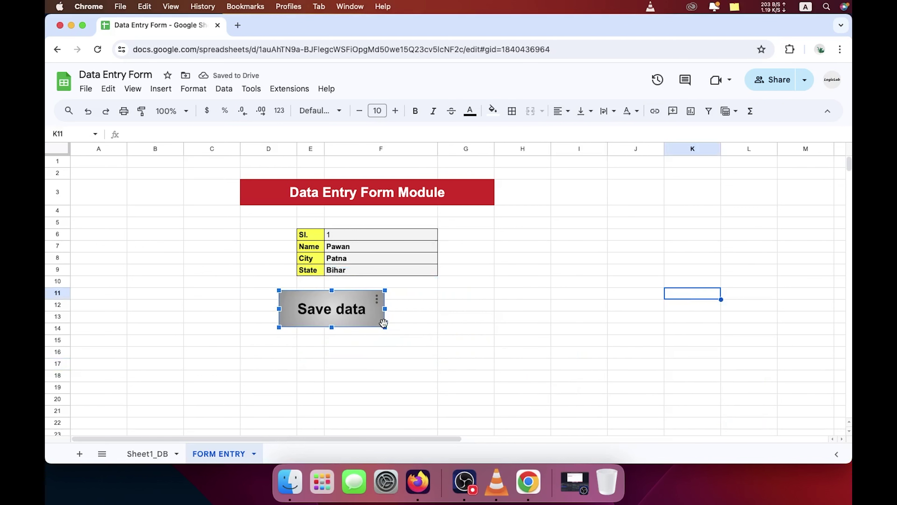
mouse_move(328, 313)
left_mouse_down()
mouse_move(372, 316)
mouse_move(360, 322)
left_mouse_up()
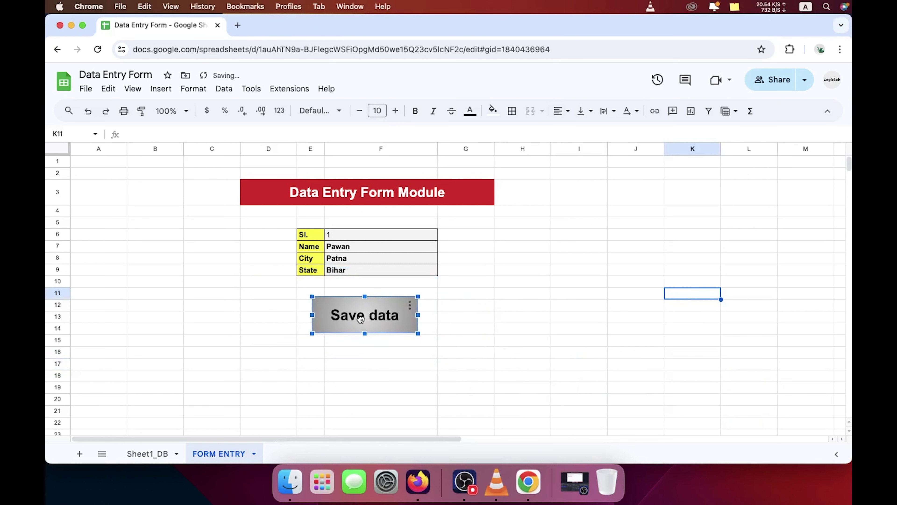
left_click(501, 310)
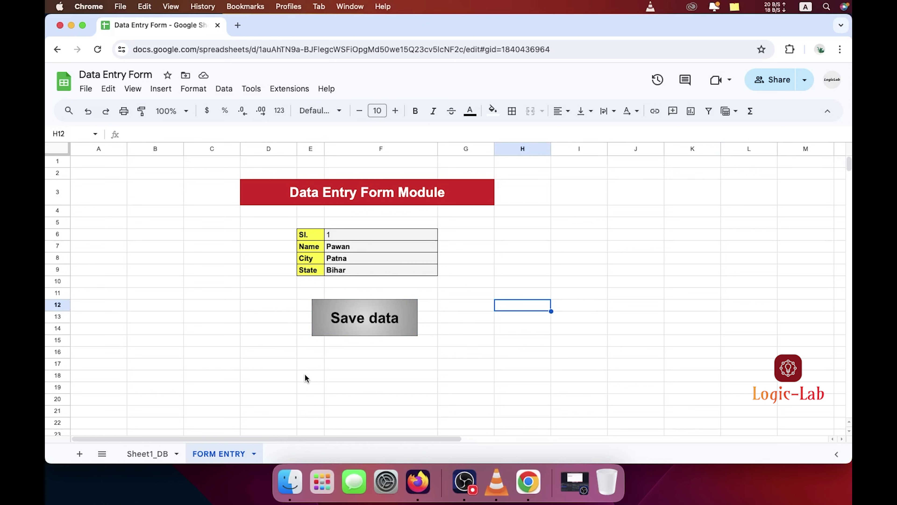
Fill the output cells D18:G18 with grey
left_click_drag(272, 374, 302, 378)
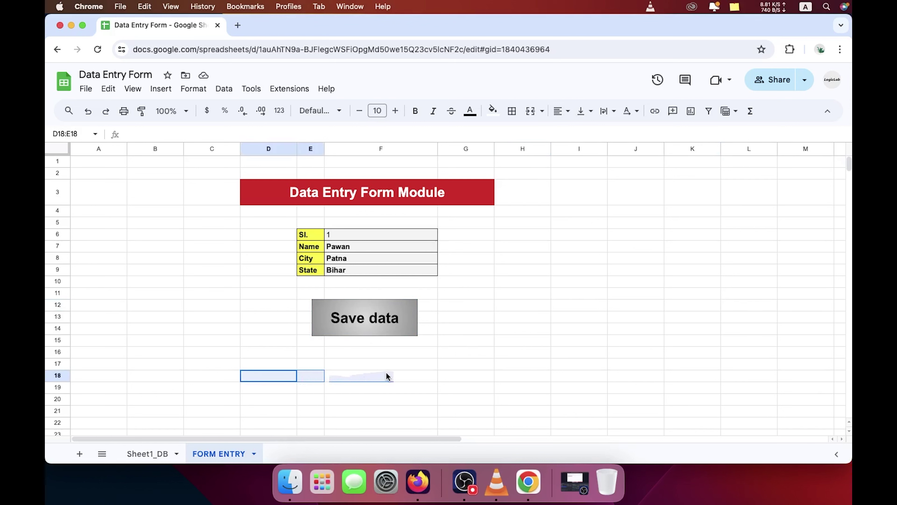
mouse_move(345, 379)
left_mouse_down()
mouse_move(457, 388)
mouse_move(463, 380)
left_mouse_up()
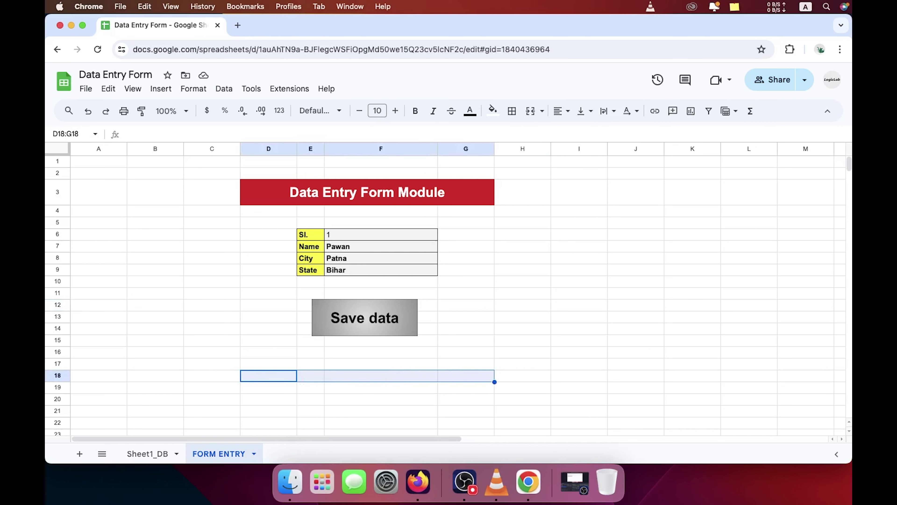
left_click(492, 111)
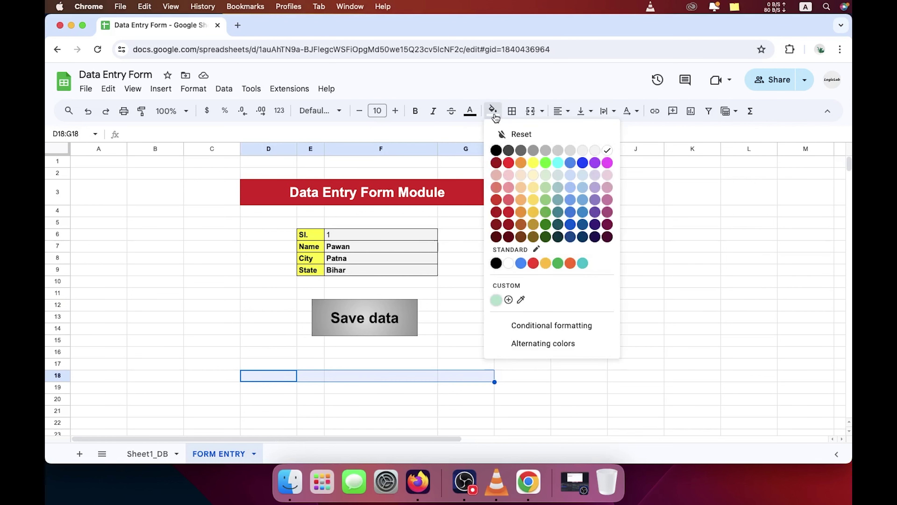
left_click(546, 150)
left_click(576, 323)
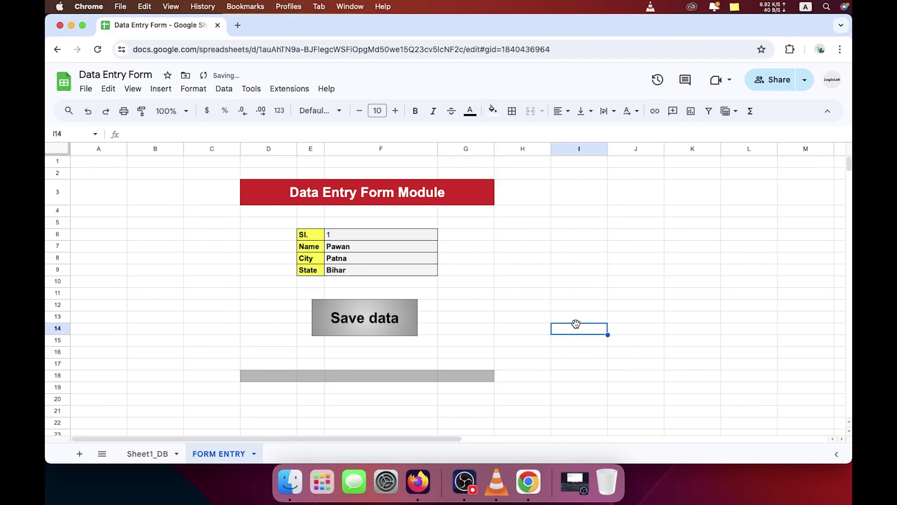
In D18, start a =TRANSPOSE(FILTER(F6:F9, formula
left_click(258, 377)
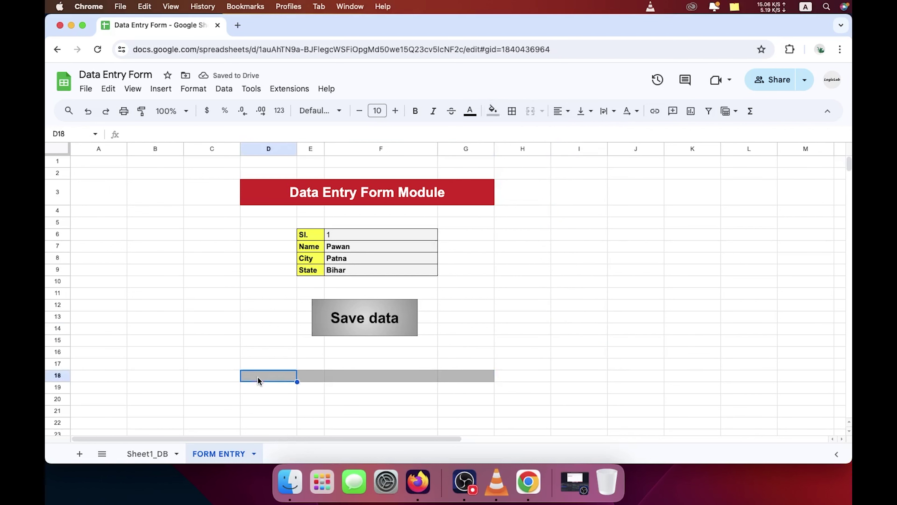
type("=trans")
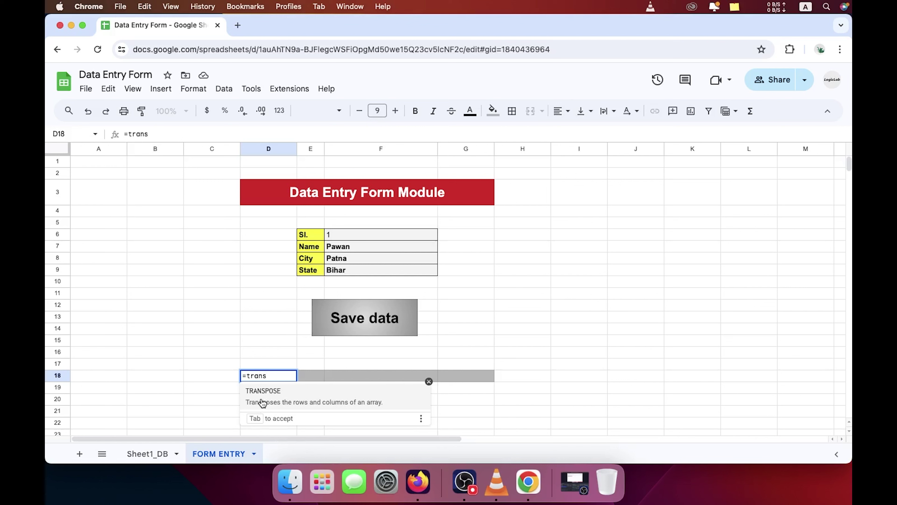
left_click(277, 397)
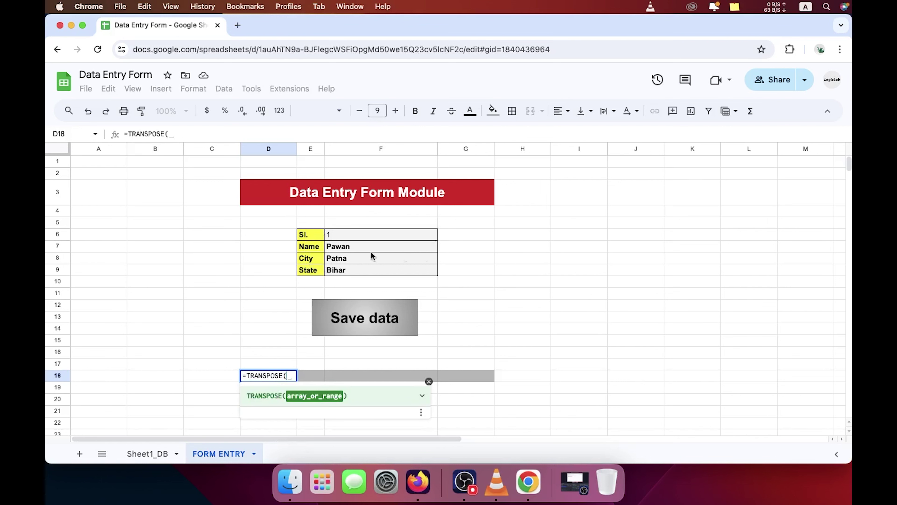
type("f")
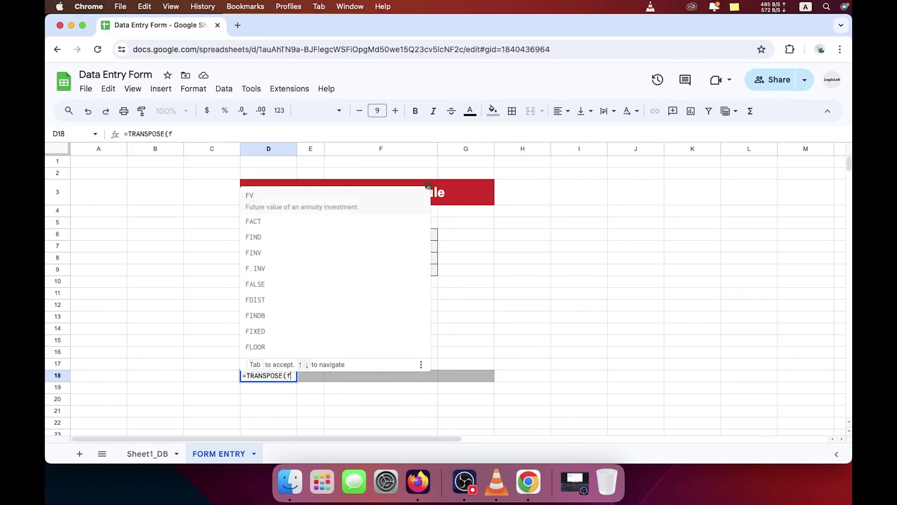
type("ile")
key("Tab")
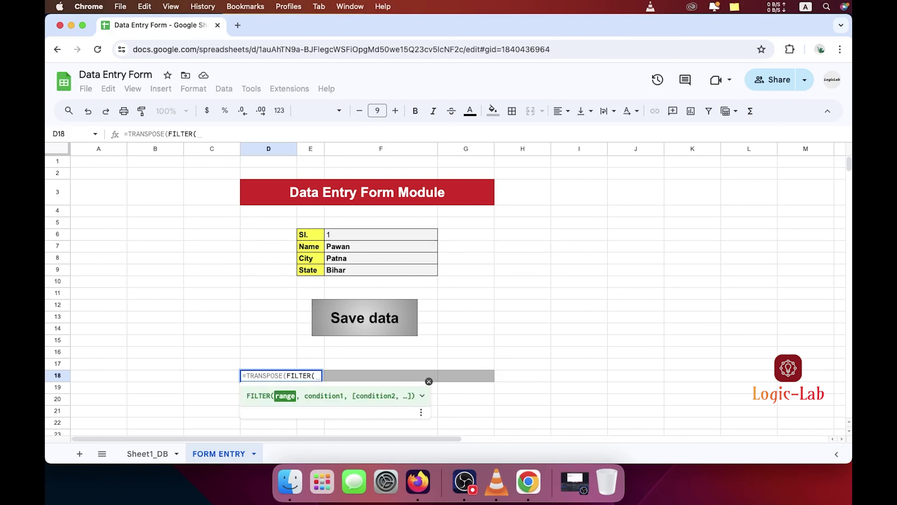
left_click_drag(341, 230, 339, 271)
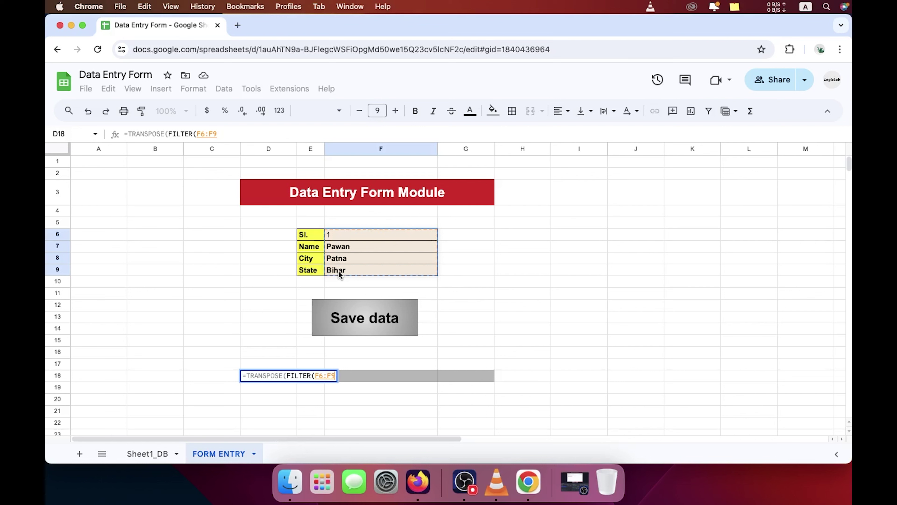
type(",")
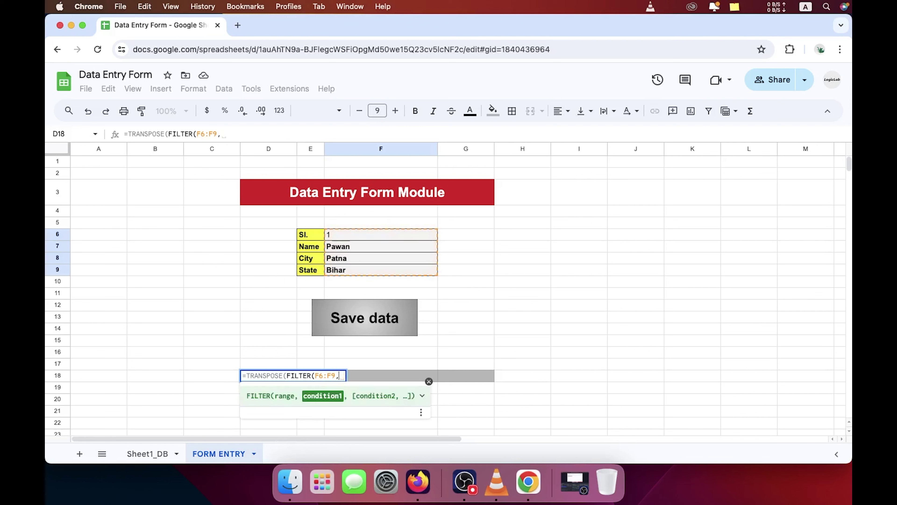
Complete the condition F6:F9<>"" and commit the formula to spread the entries across D18:G18
left_click_drag(342, 232, 341, 272)
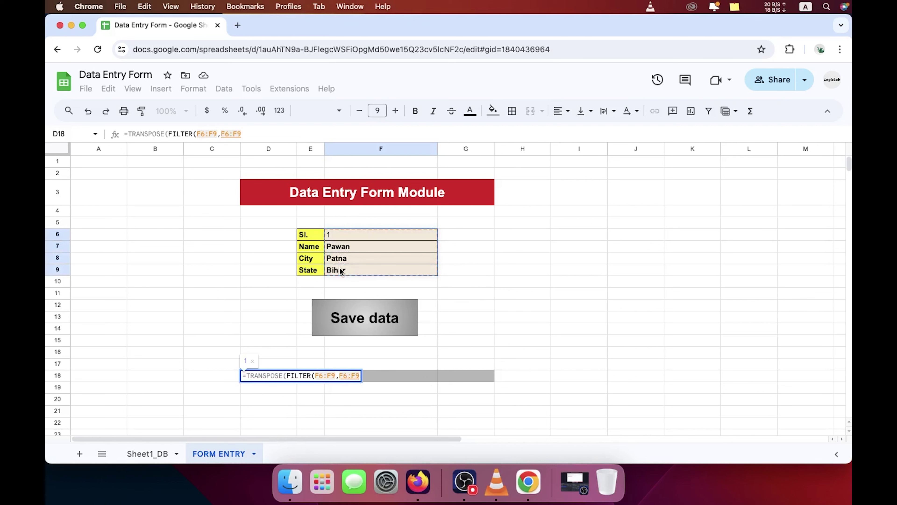
type("<")
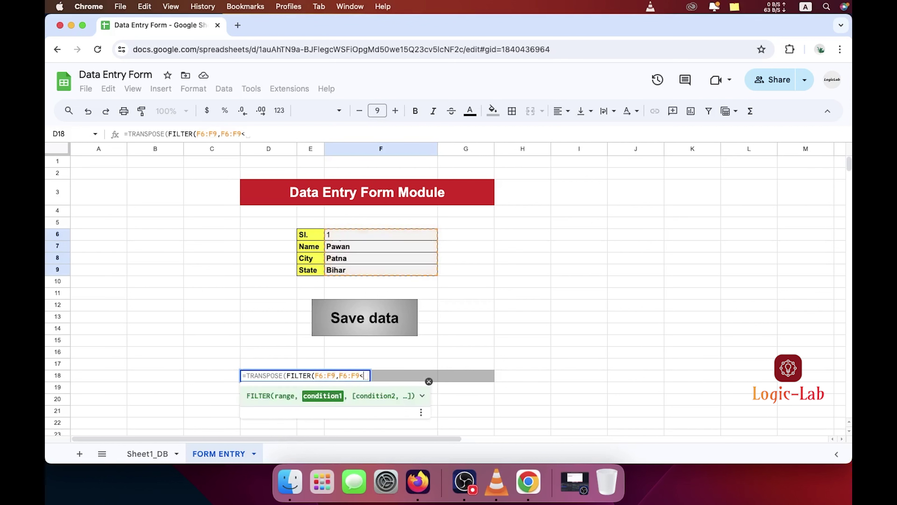
type(">")
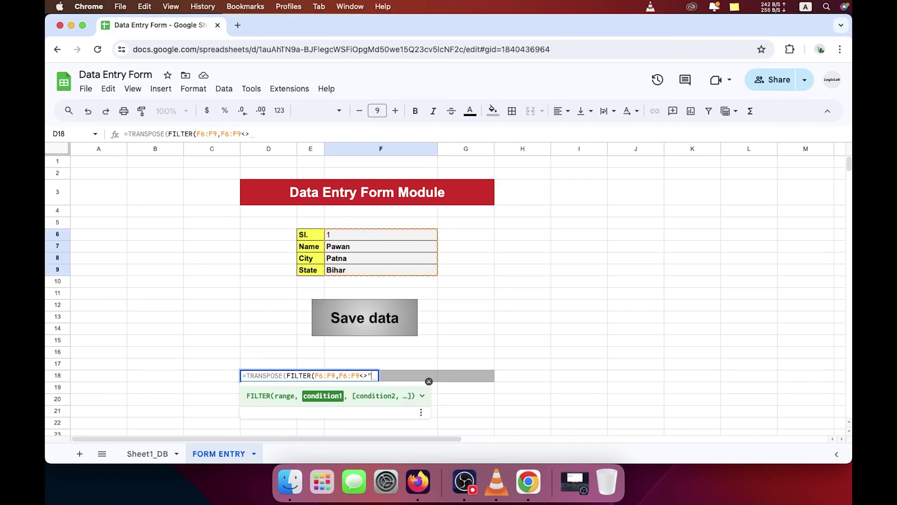
type("\"")
key("BackSpace")
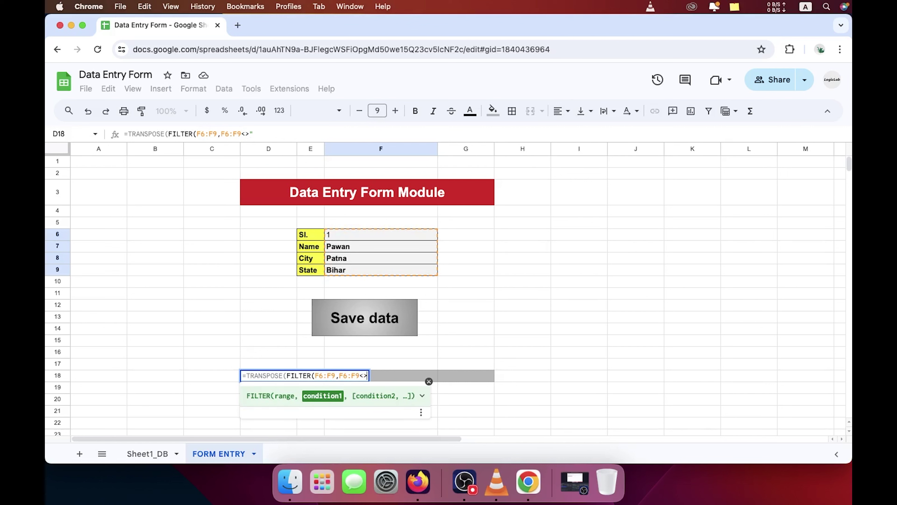
type("''")
key("BackSpace")
key("BackSpace")
type("\"\"")
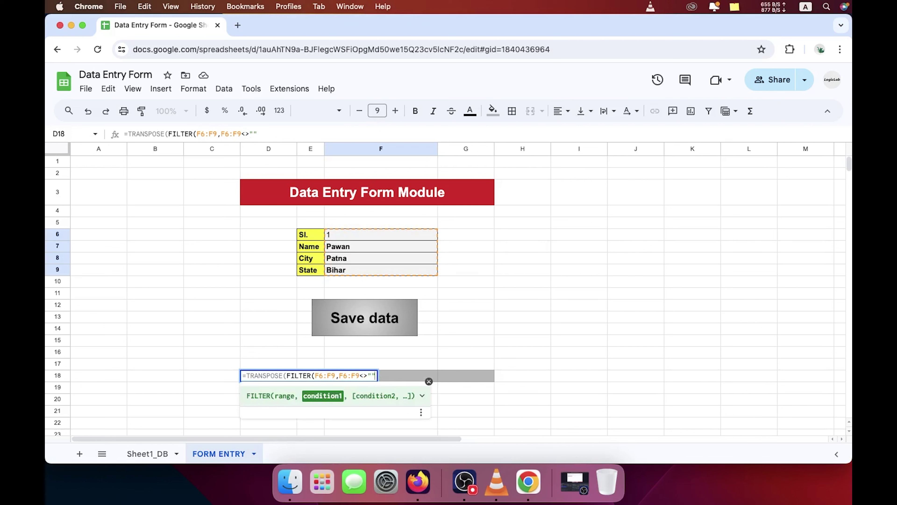
type(")")
key("Return")
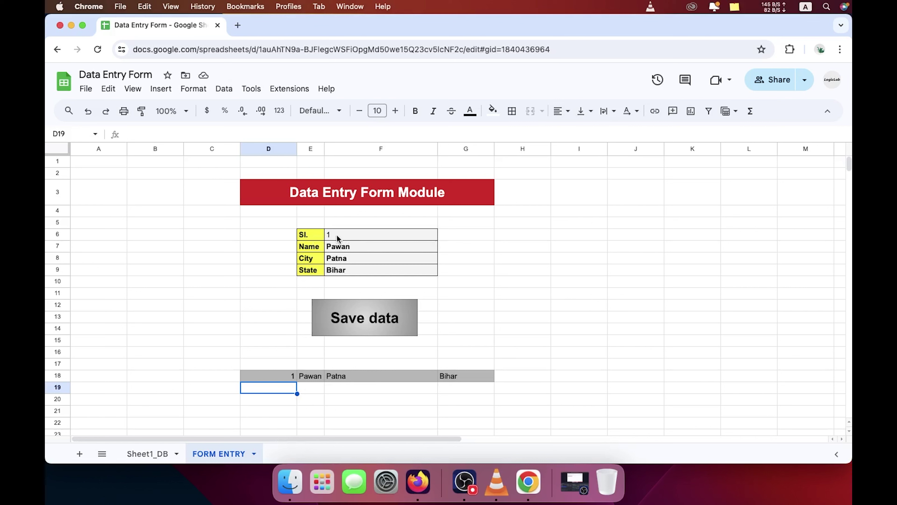
Clear F6 and re-enter Sl. value 1, then select the form value cells F6:F9
left_click(343, 237)
key("Delete")
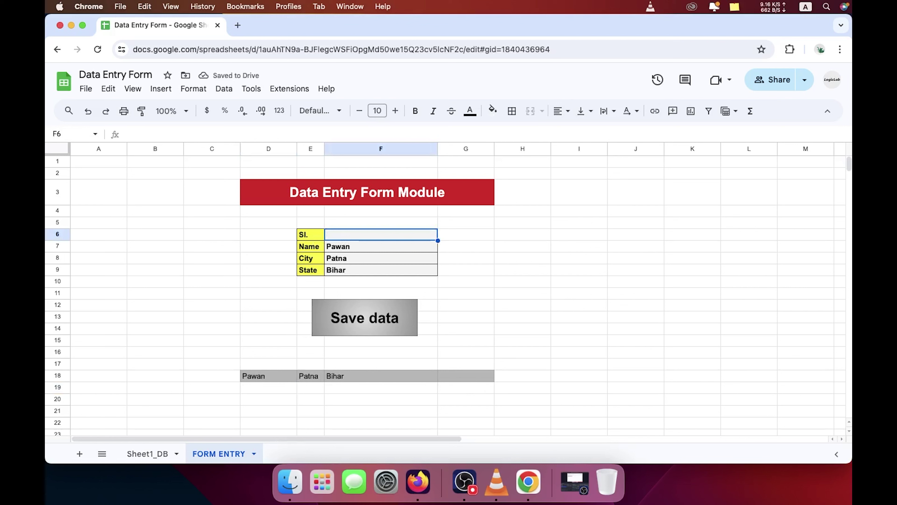
type("1")
key("Return")
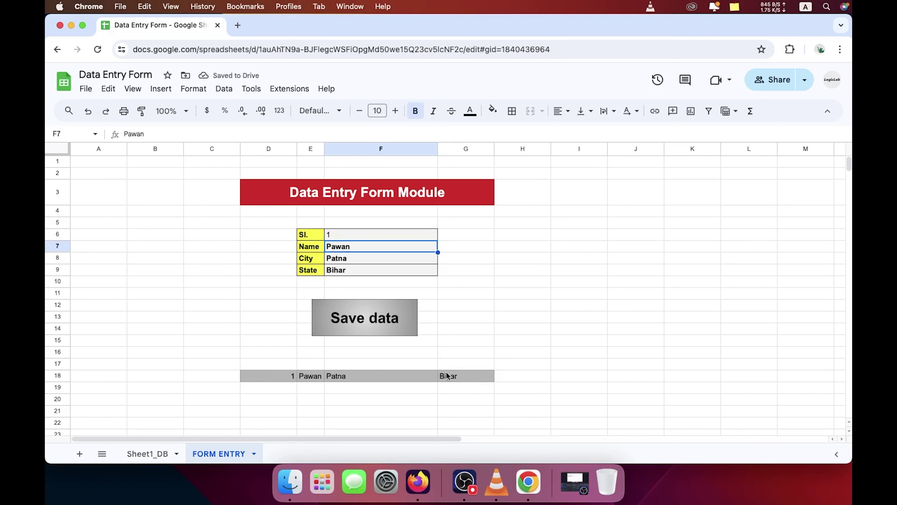
left_click(516, 332)
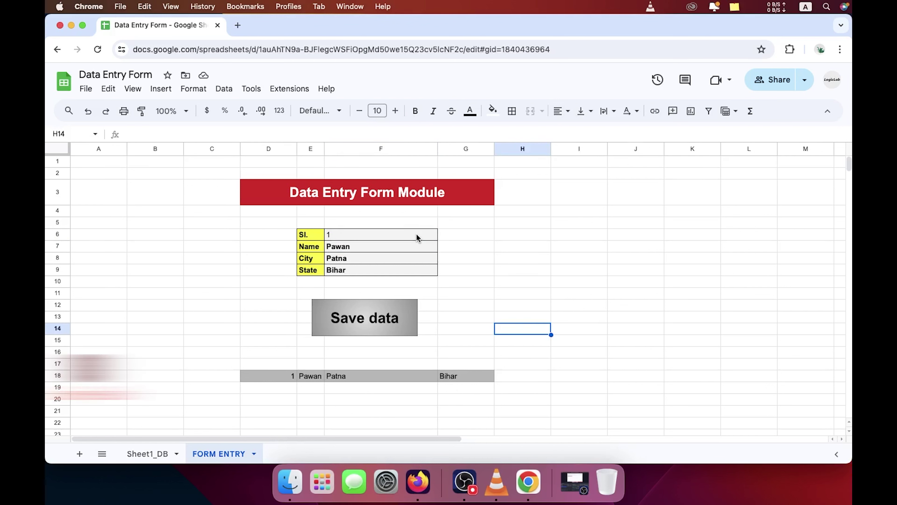
left_click_drag(380, 234, 376, 273)
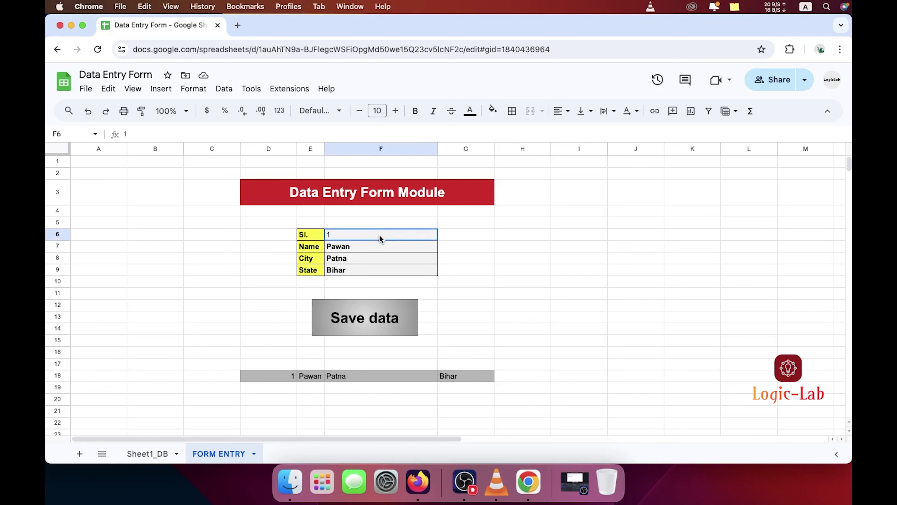
Start a conditional formatting rule for the selection and clear its range text
right_click(395, 264)
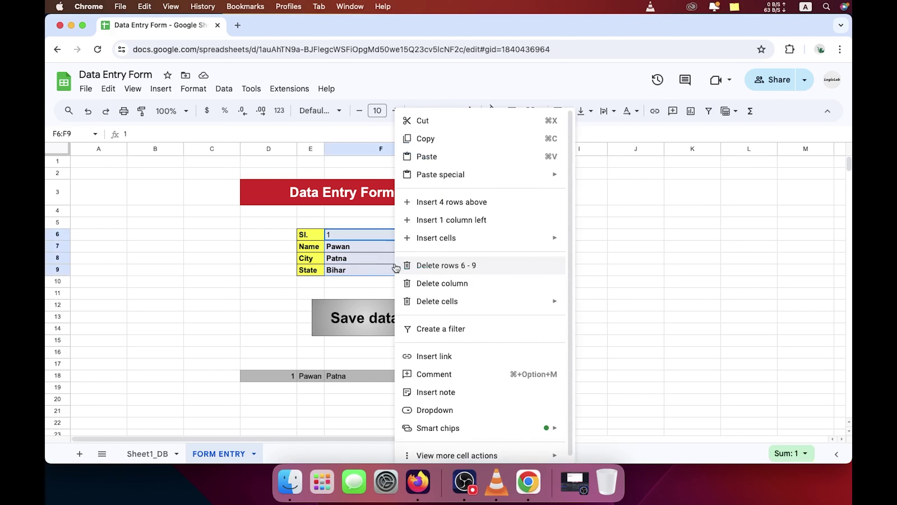
scroll(438, 388, "down", 1)
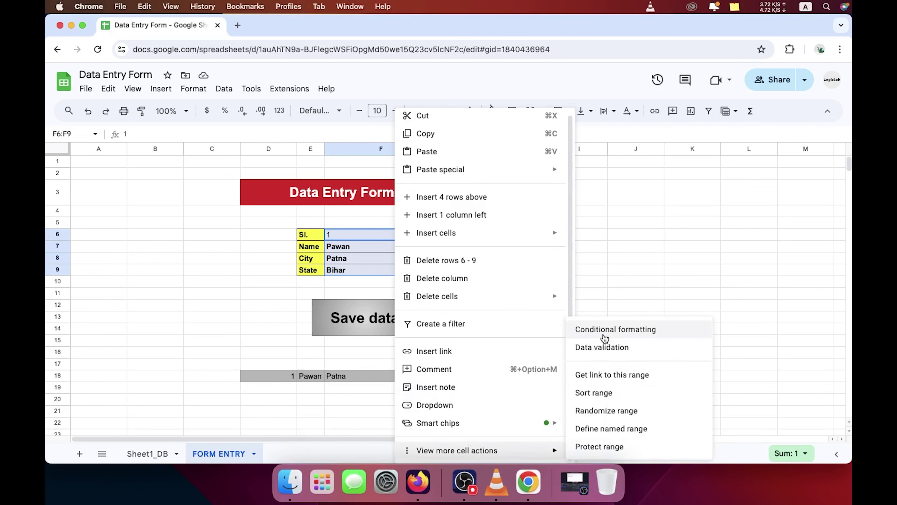
left_click(608, 331)
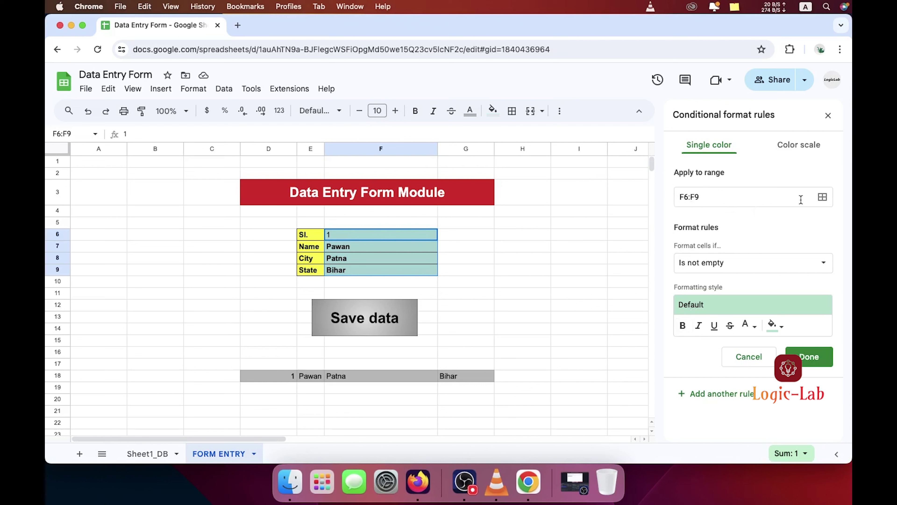
left_click(756, 195)
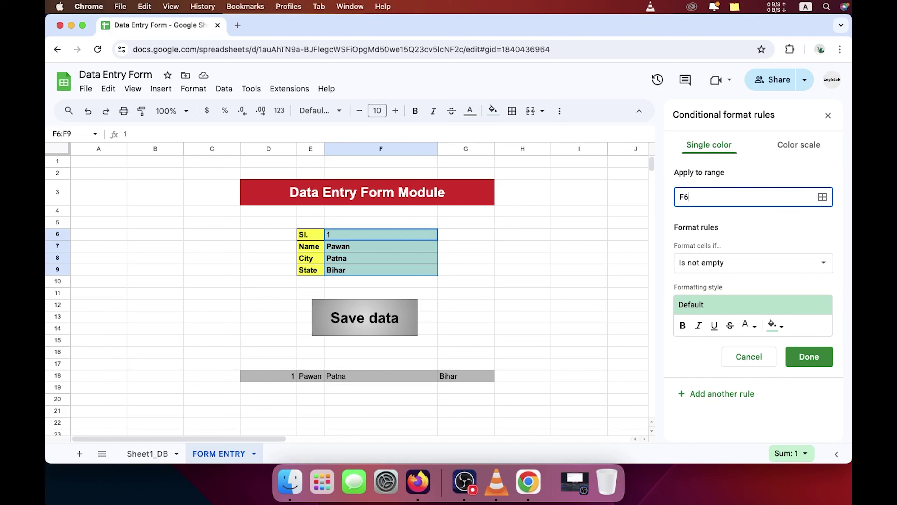
key("BackSpace")
key("BackSpace")
left_click_drag(373, 244, 375, 269)
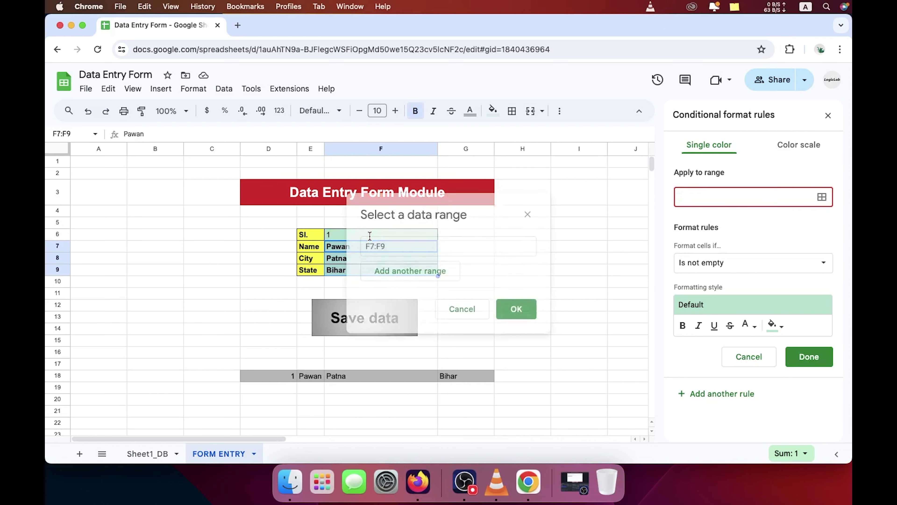
left_click(399, 246)
key("BackSpace")
key("BackSpace")
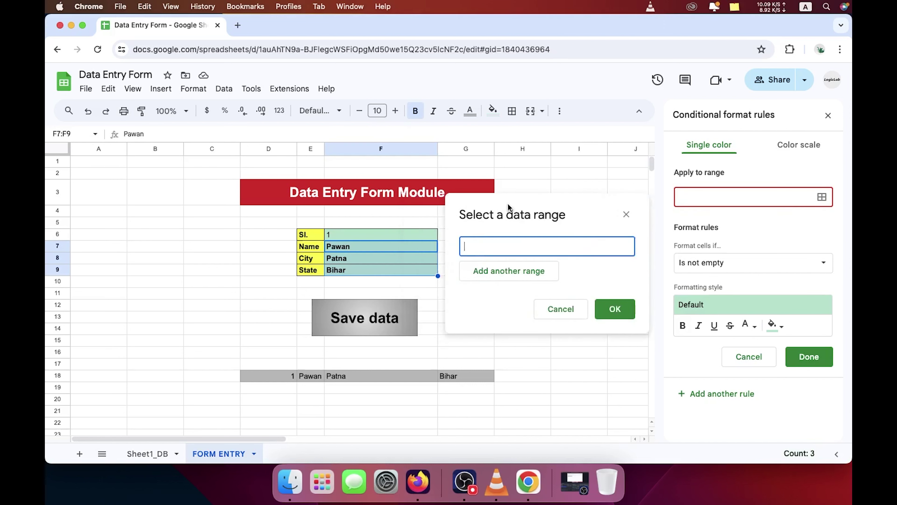
Set the rule's range to F6:F9 by picking the cells on the sheet
left_click(370, 237, "shift")
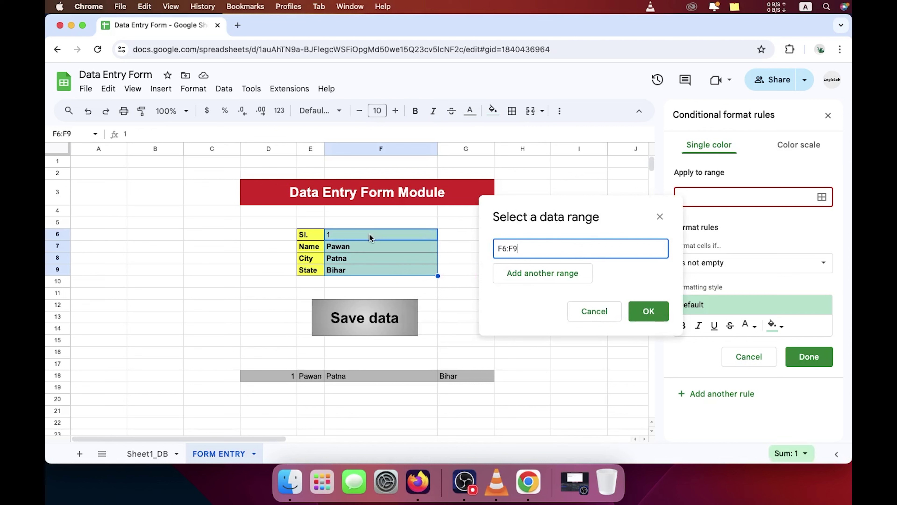
left_click(370, 237)
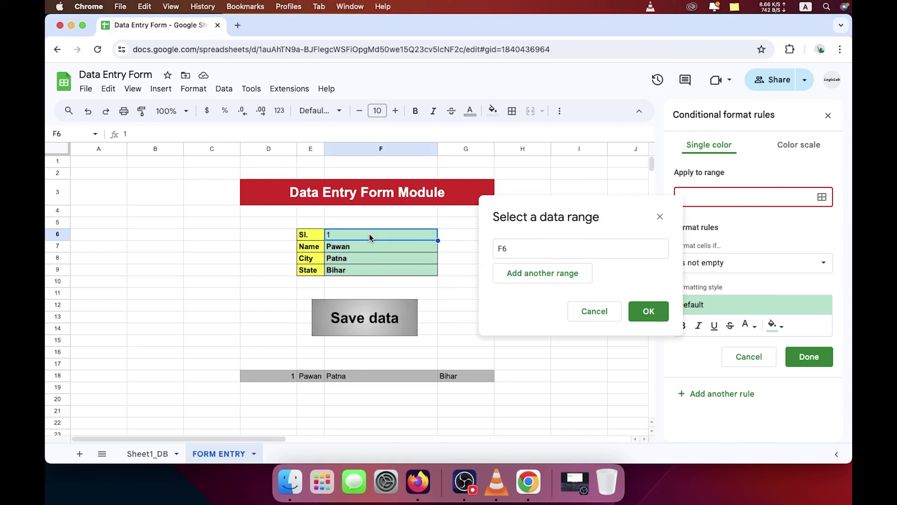
type(",")
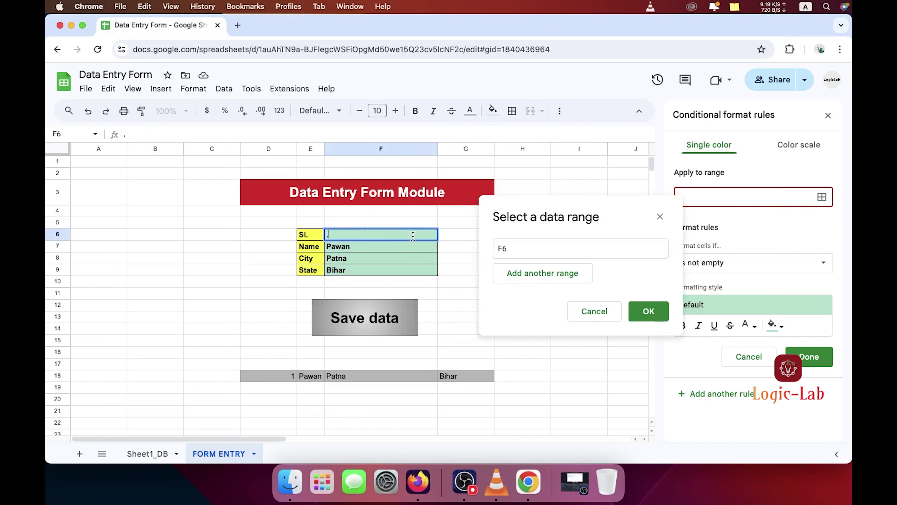
key("Escape")
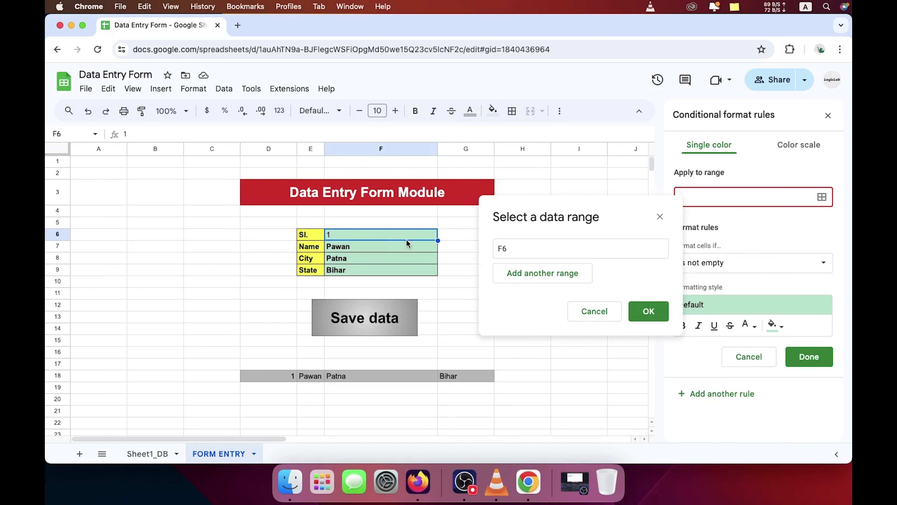
left_click(404, 252, "shift")
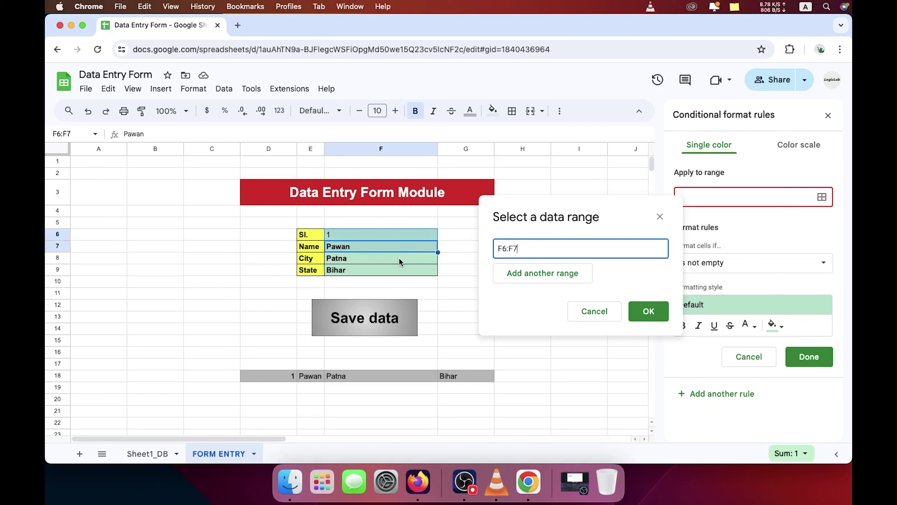
left_click(399, 258, "shift")
left_click(395, 271, "shift")
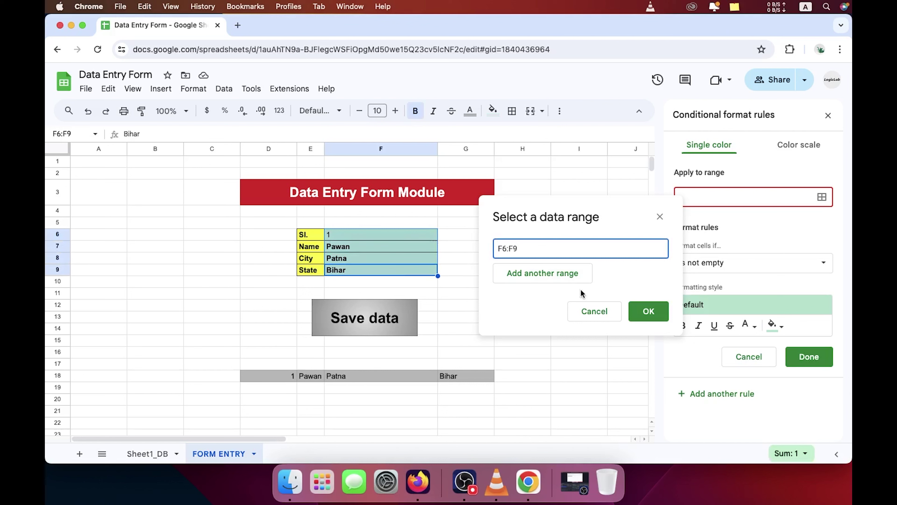
left_click(649, 310)
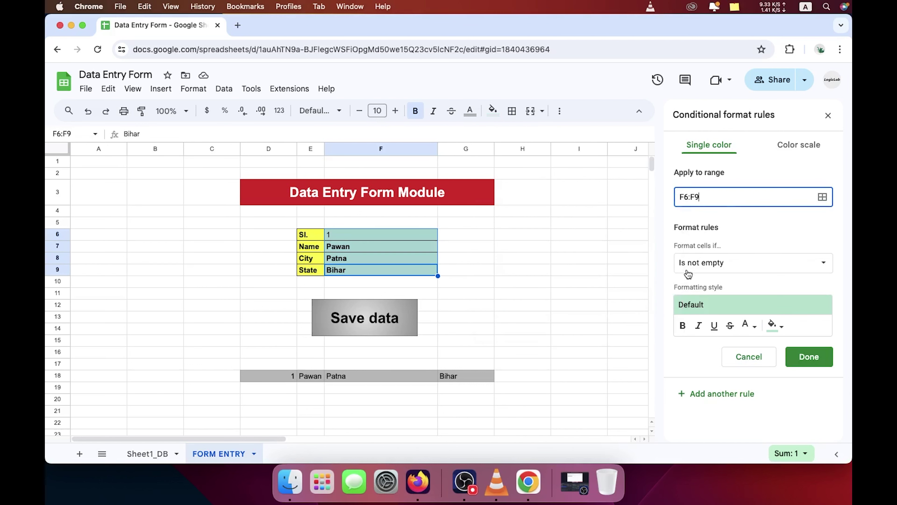
Style the rule with green fill and bold white text, and save it
left_click(782, 330)
left_click(725, 272)
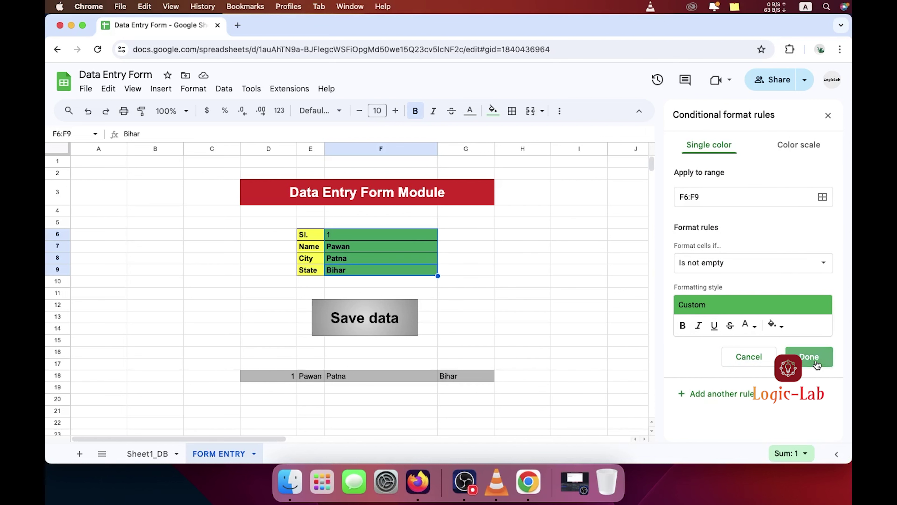
left_click(755, 324)
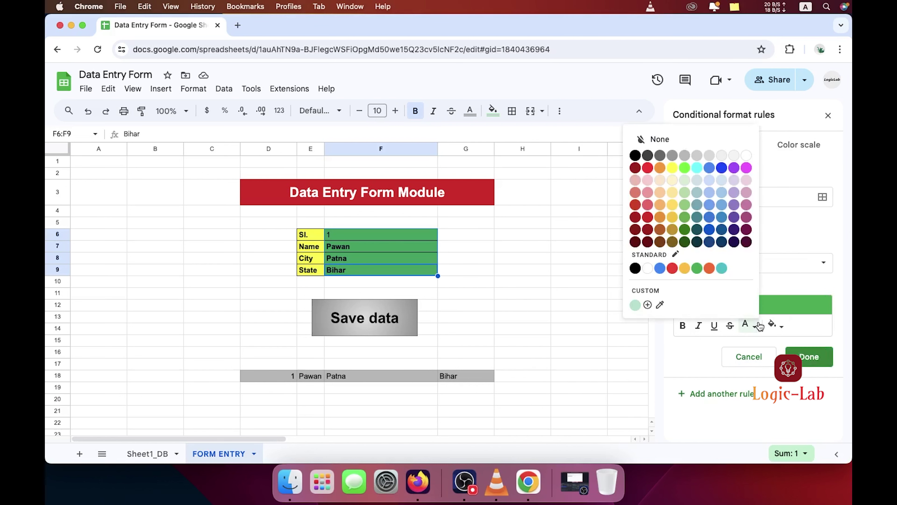
left_click(648, 268)
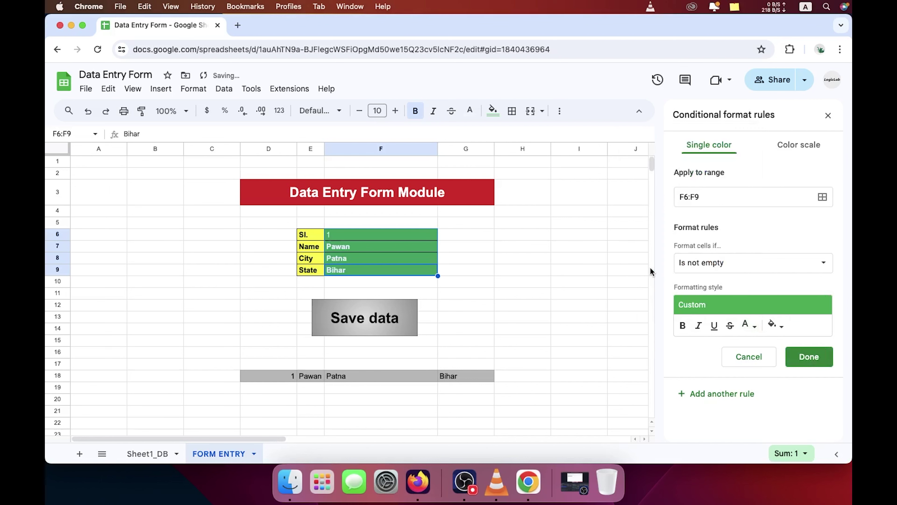
left_click(684, 326)
left_click(814, 359)
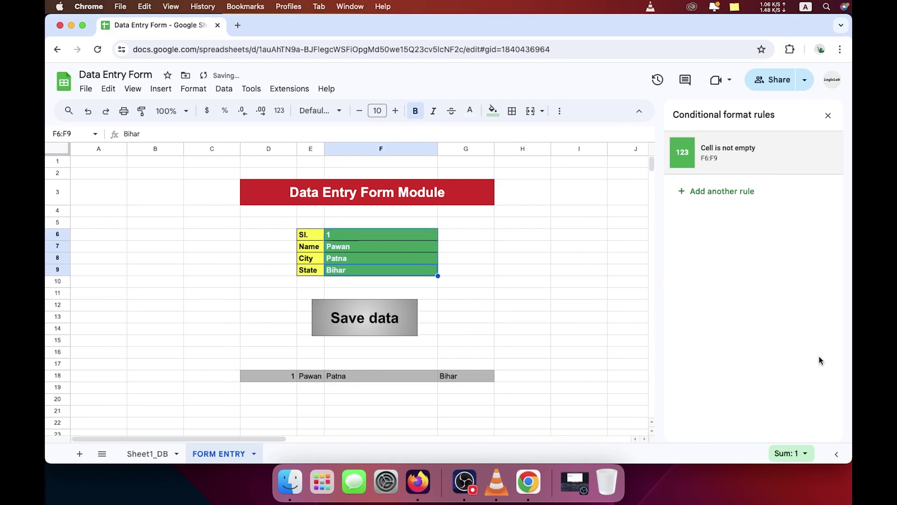
left_click(504, 302)
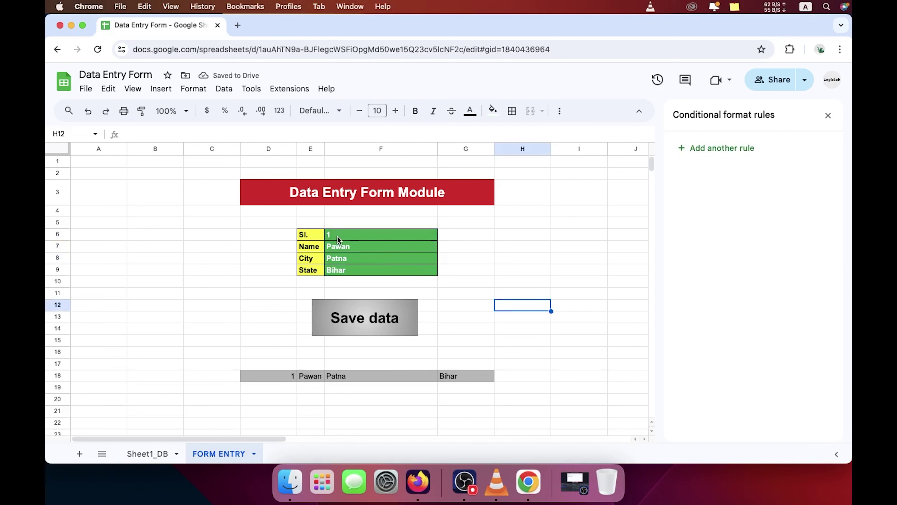
Clear F6 to test the highlight, then enter Sl. value 1 again
left_click(337, 236)
key("Delete")
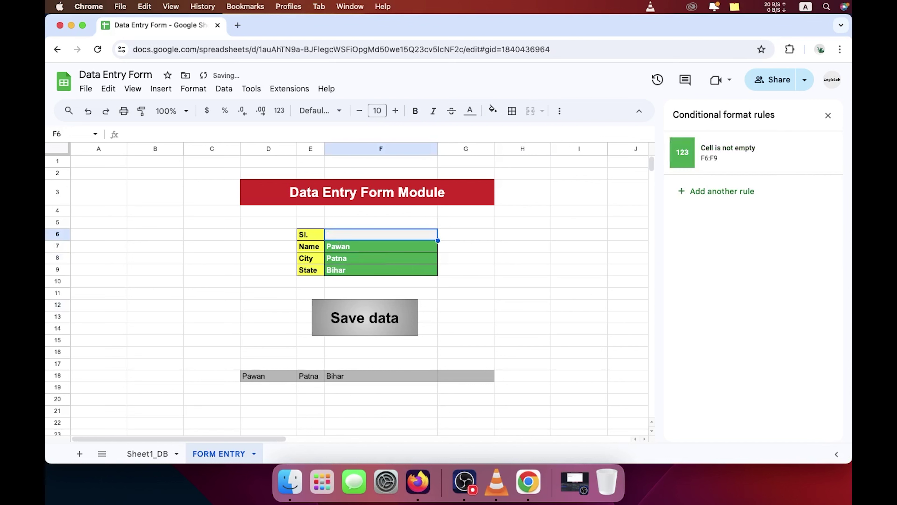
key("Down")
key("Down")
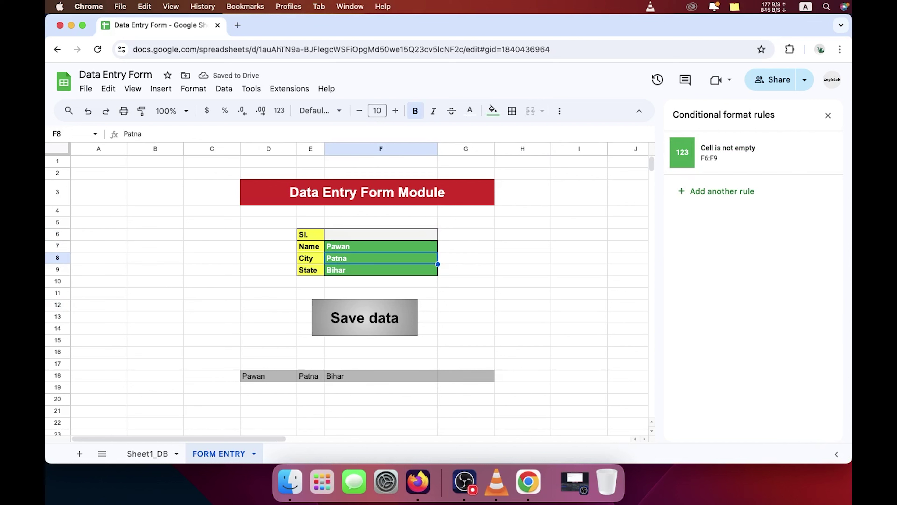
key("Up")
key("Up")
type("1")
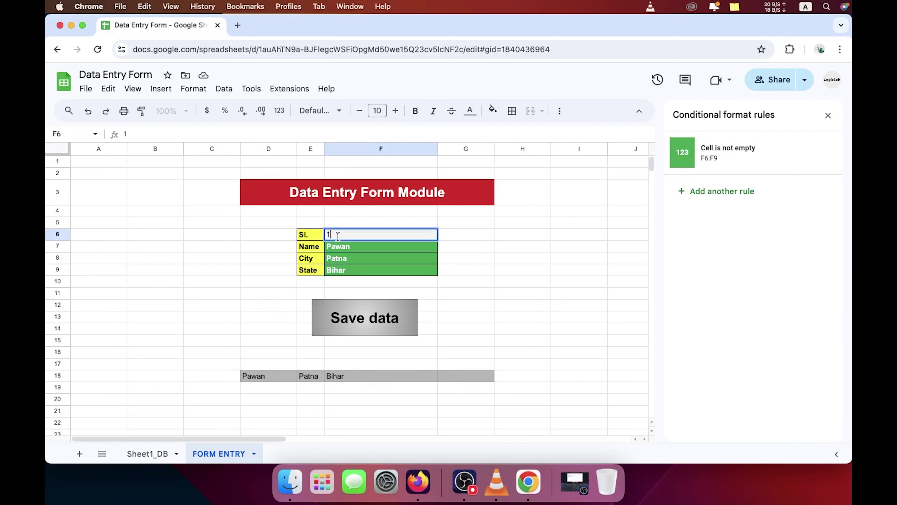
key("Return")
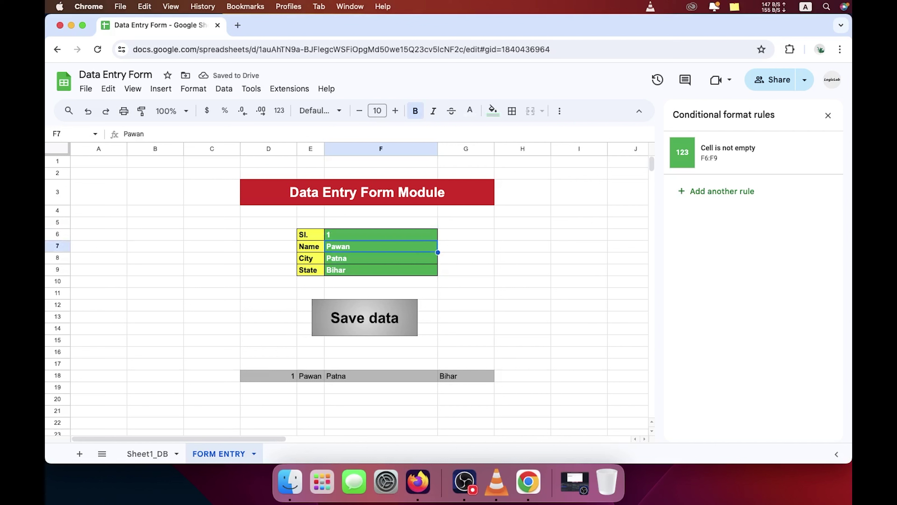
Glance at the Sheet1_DB sheet, then return to FORM ENTRY
left_click(492, 316)
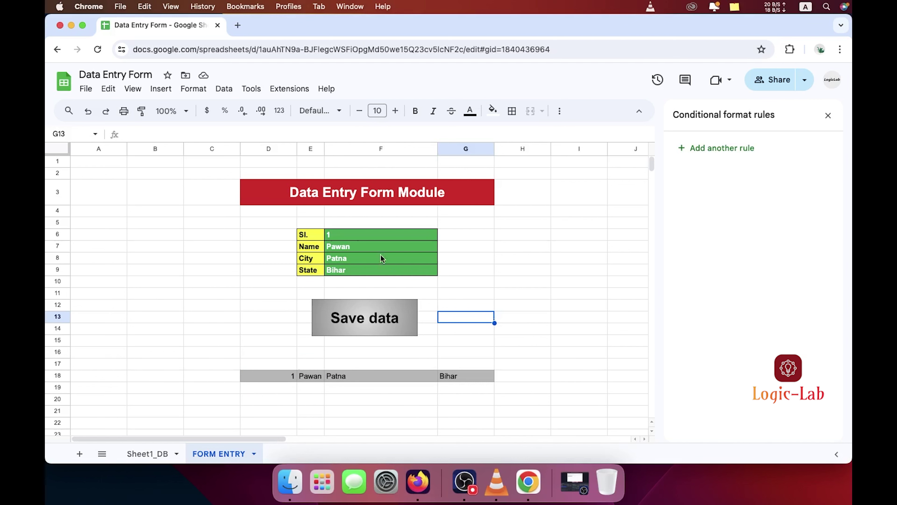
left_click(376, 319)
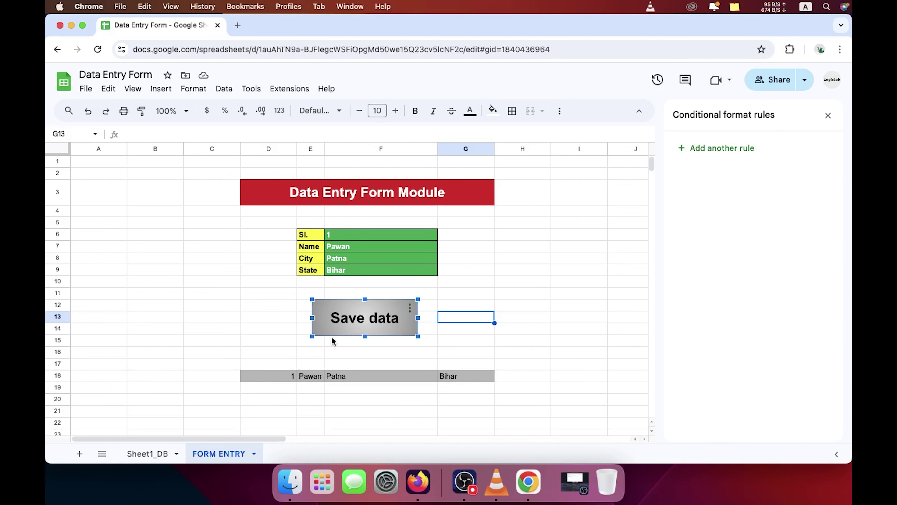
left_click(153, 455)
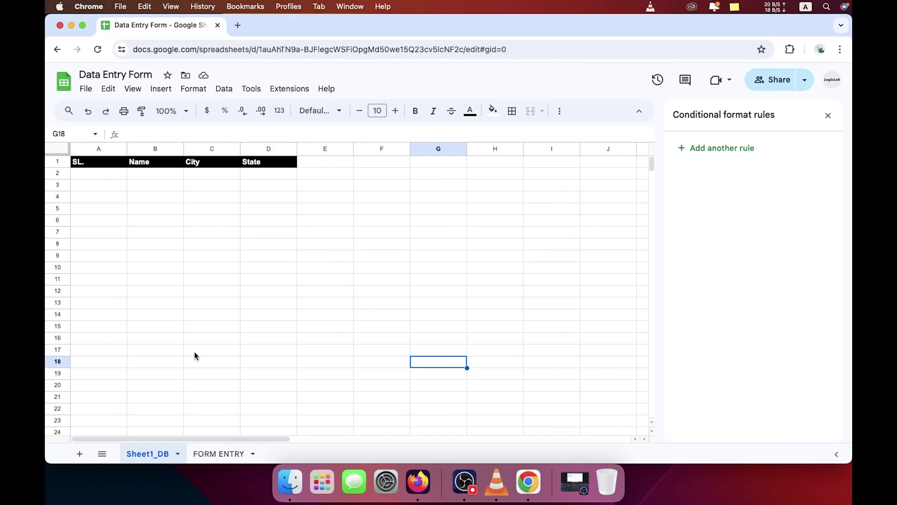
left_click(221, 454)
left_click(554, 345)
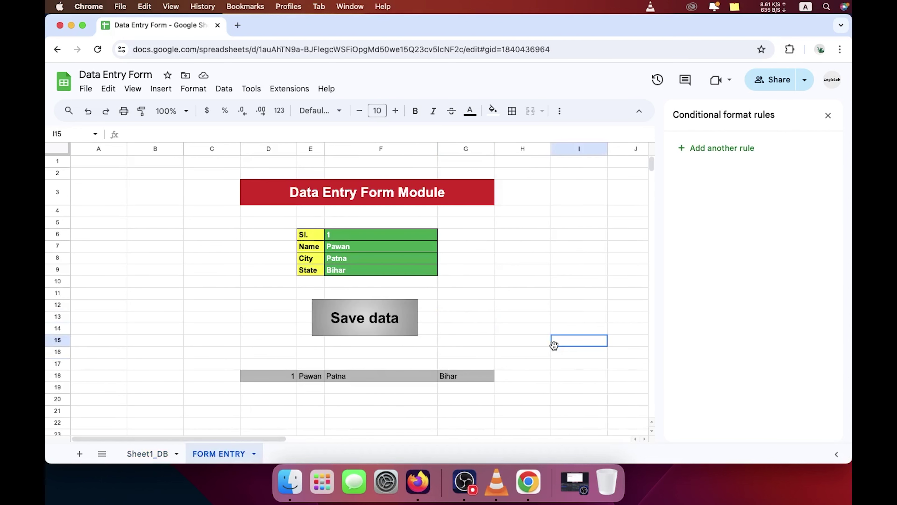
Start recording a new macro from Extensions > Macros
mouse_move(277, 148)
left_click(289, 88)
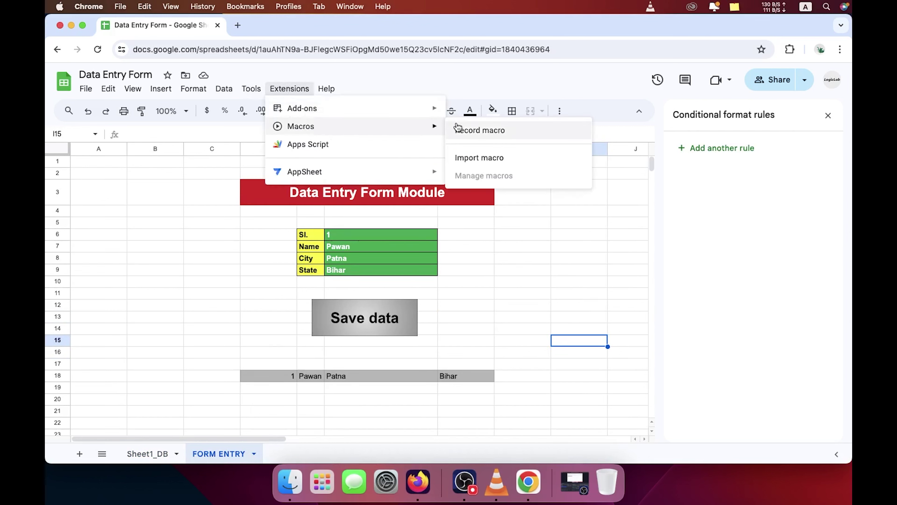
mouse_move(300, 126)
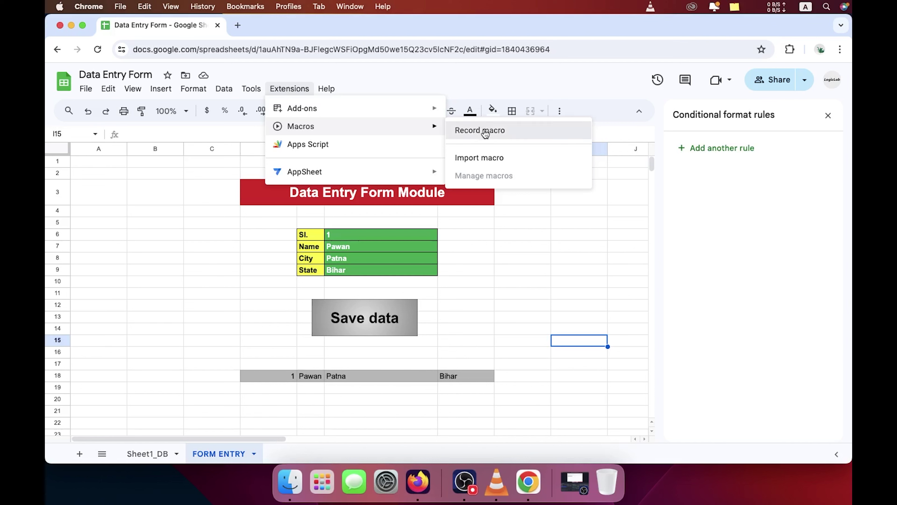
left_click(485, 131)
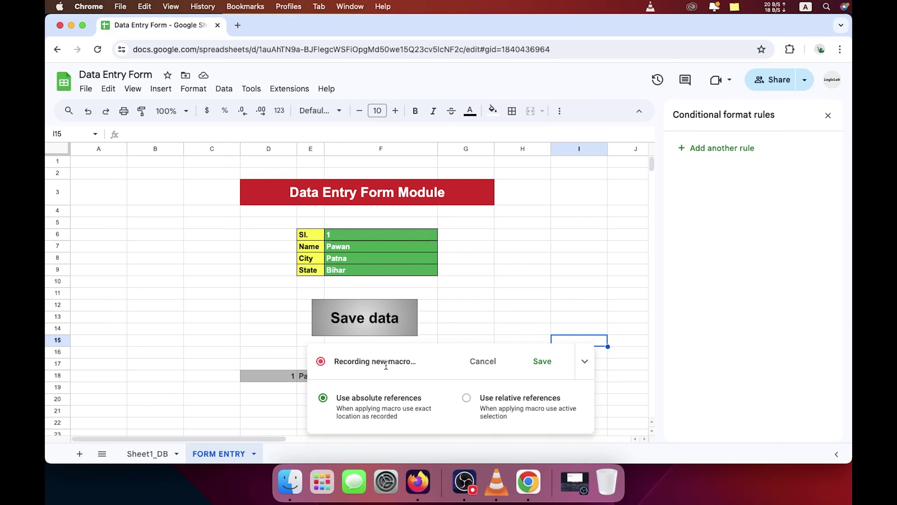
left_click(585, 362)
scroll(435, 310, "down", 2)
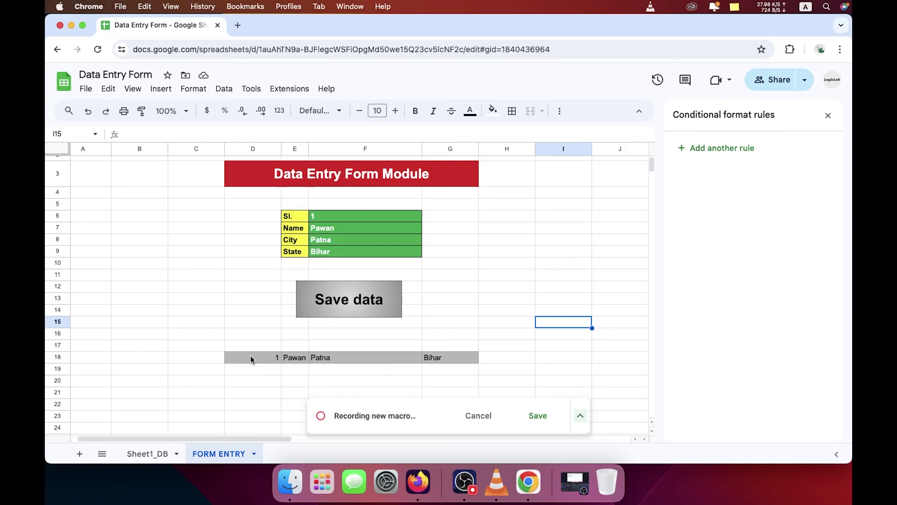
Copy the preview row D18:G18
left_click(278, 361)
left_click_drag(278, 360, 449, 360)
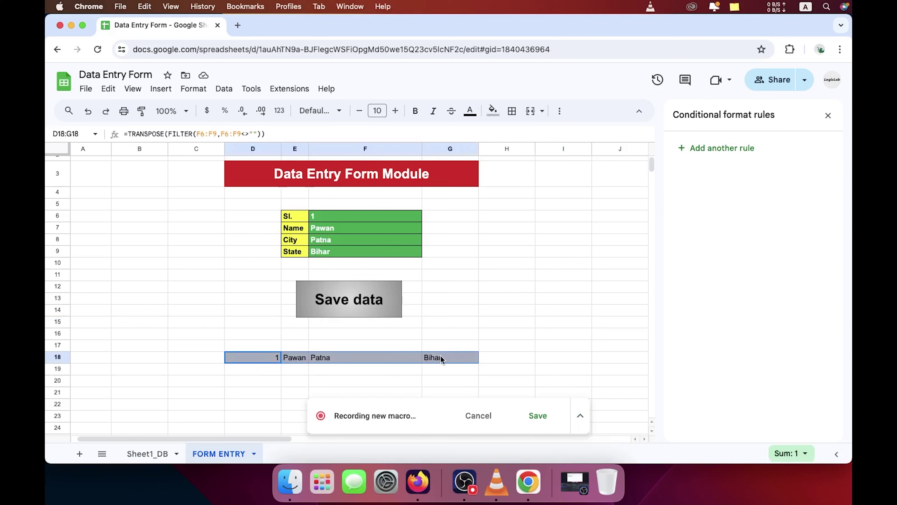
right_click(449, 359)
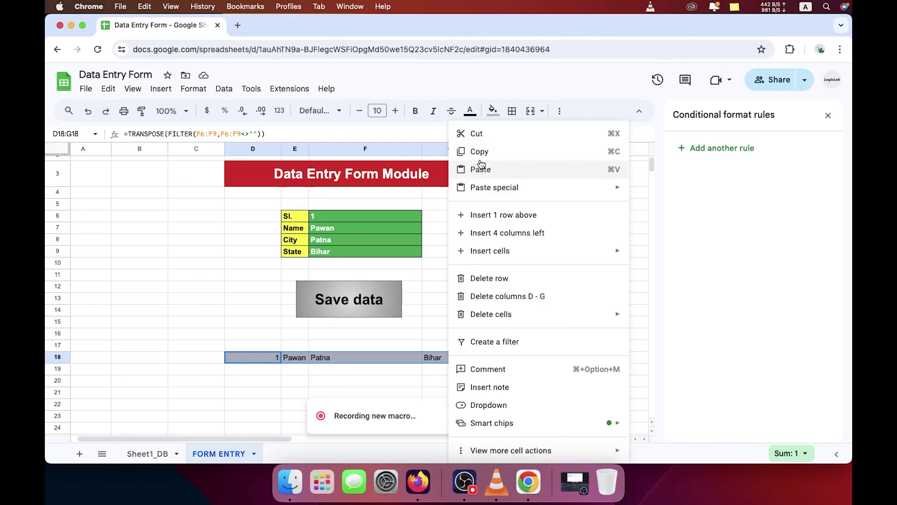
left_click(479, 152)
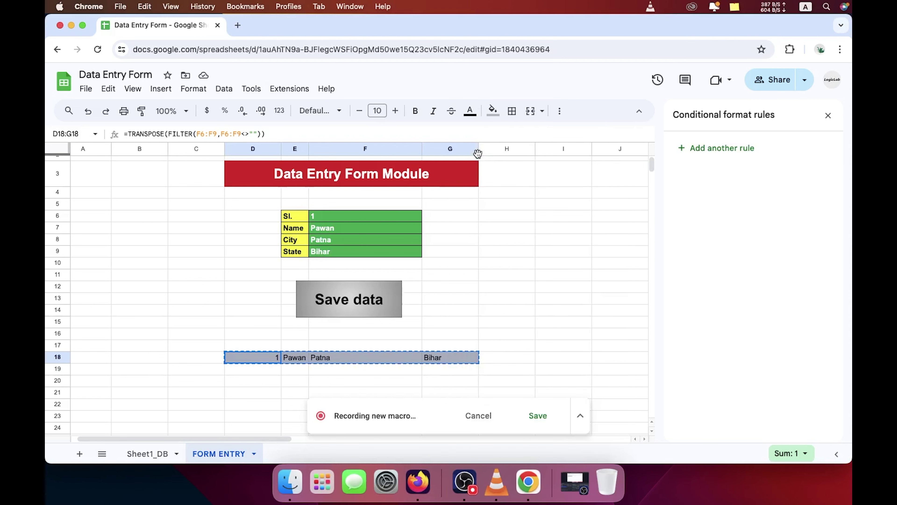
Insert a blank row 2 in Sheet1_DB and paste values only into A2
left_click(147, 454)
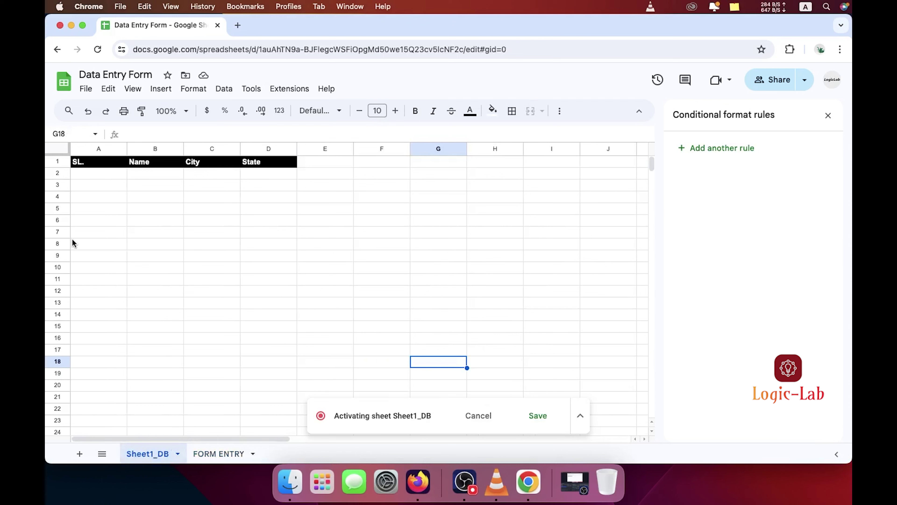
left_click(48, 173)
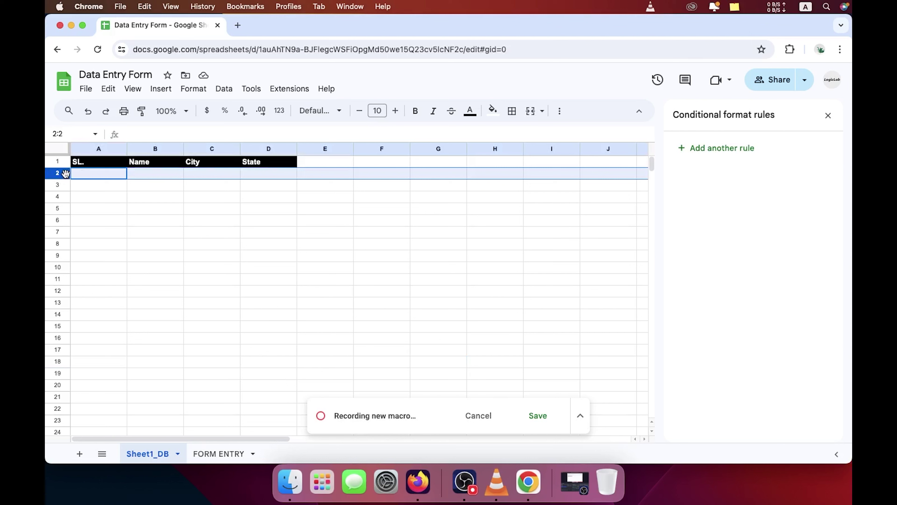
right_click(66, 173)
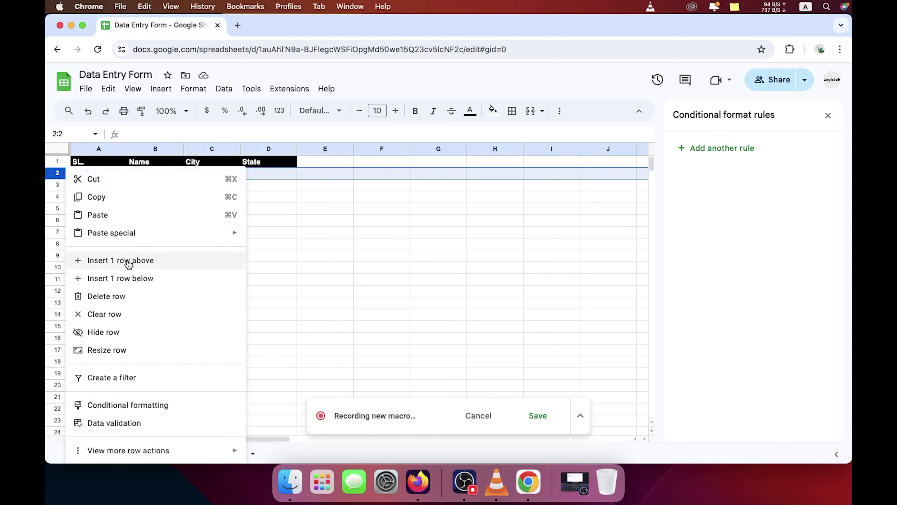
left_click(140, 261)
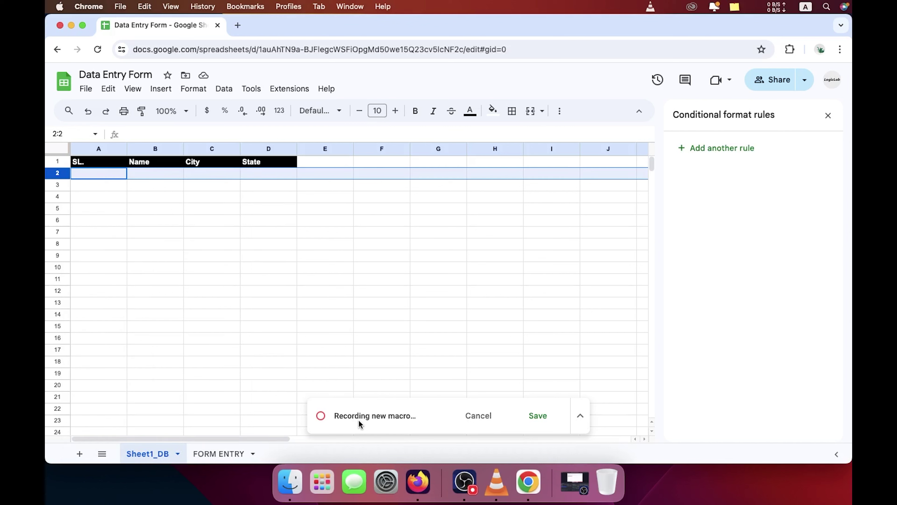
left_click(89, 177)
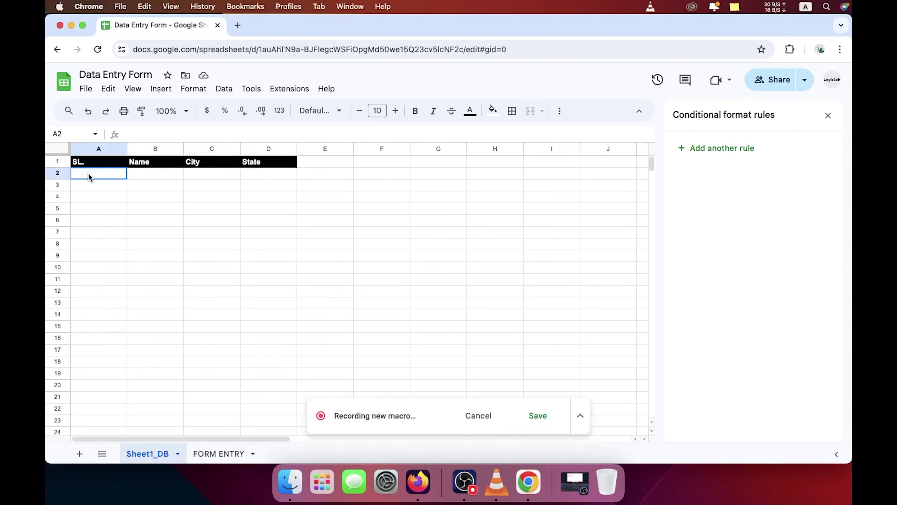
right_click(99, 178)
mouse_move(145, 175)
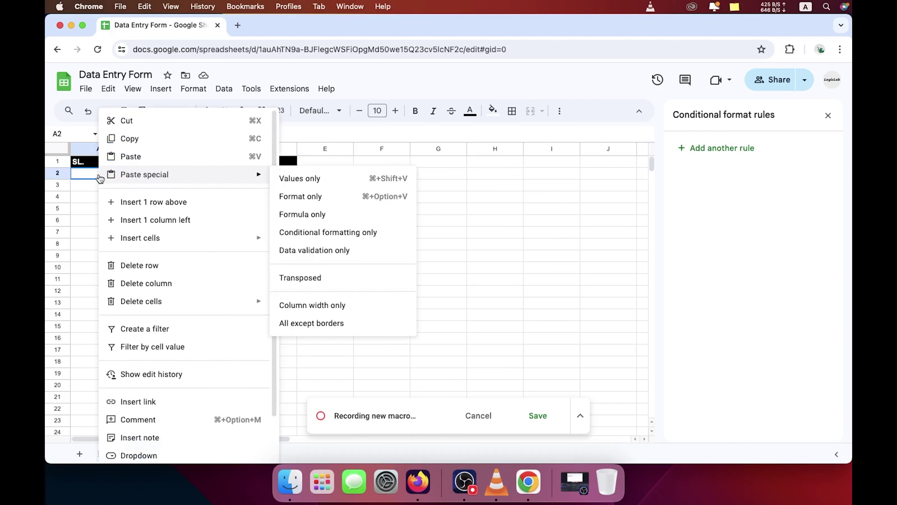
left_click(311, 180)
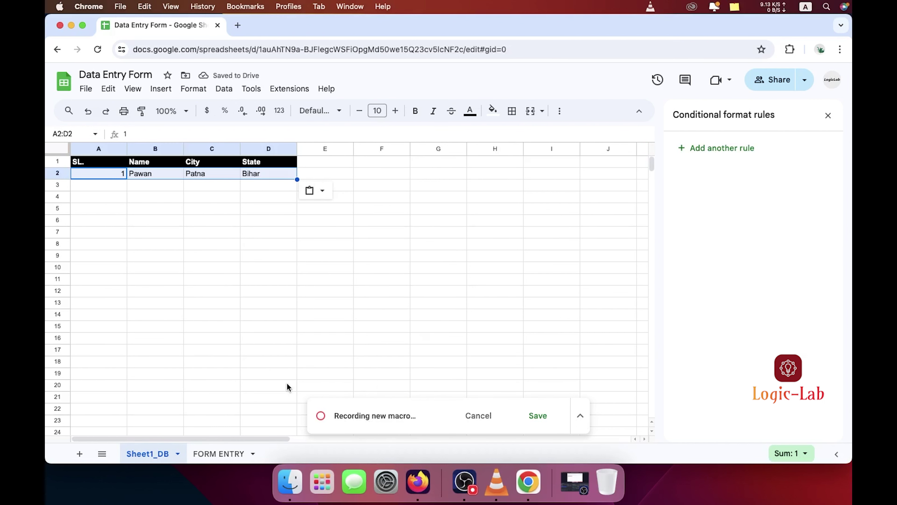
Back on FORM ENTRY, clear the form fields F6:F9
left_click(216, 455)
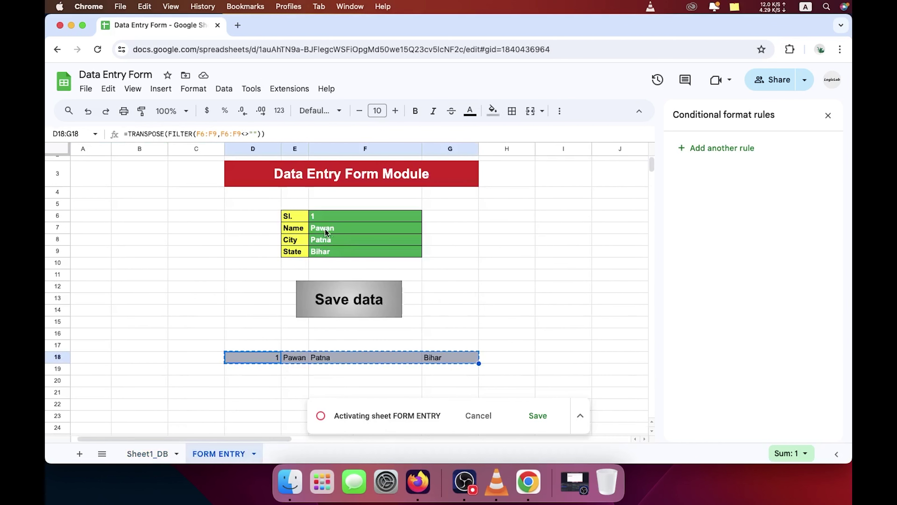
left_click_drag(323, 217, 325, 250)
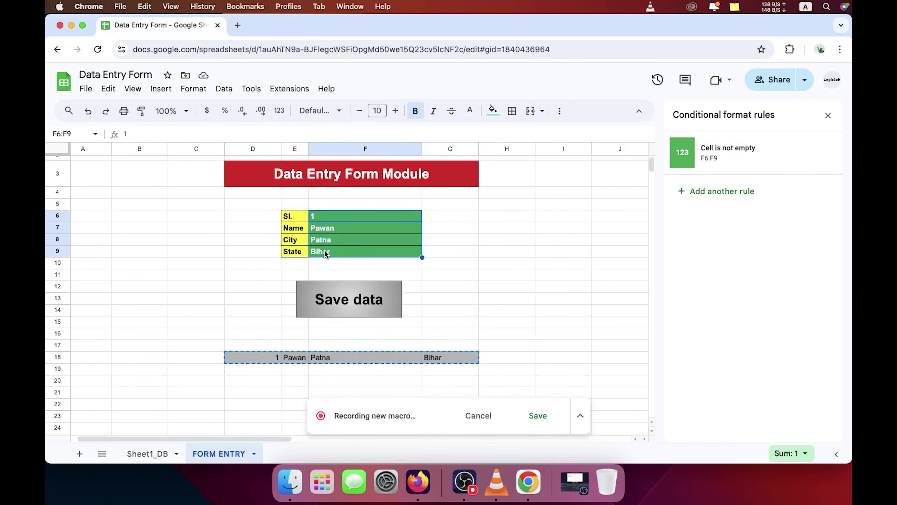
key("Delete")
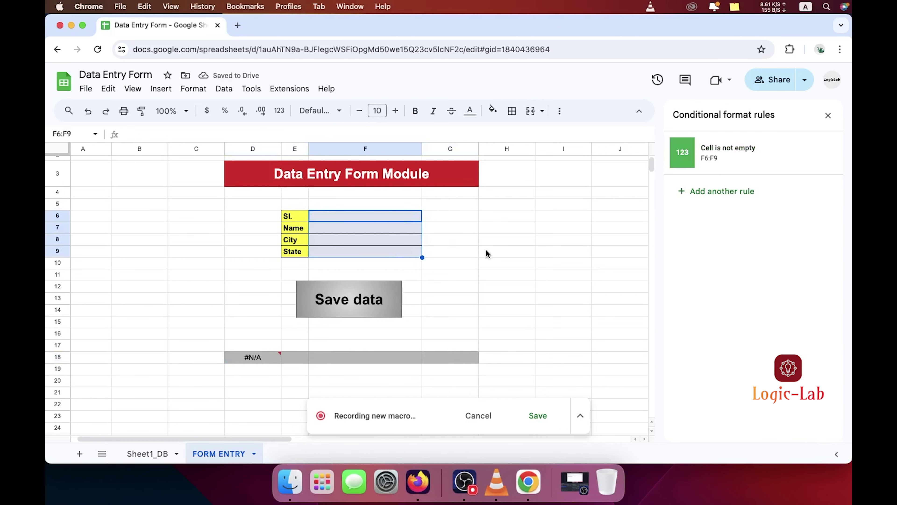
left_click(486, 251)
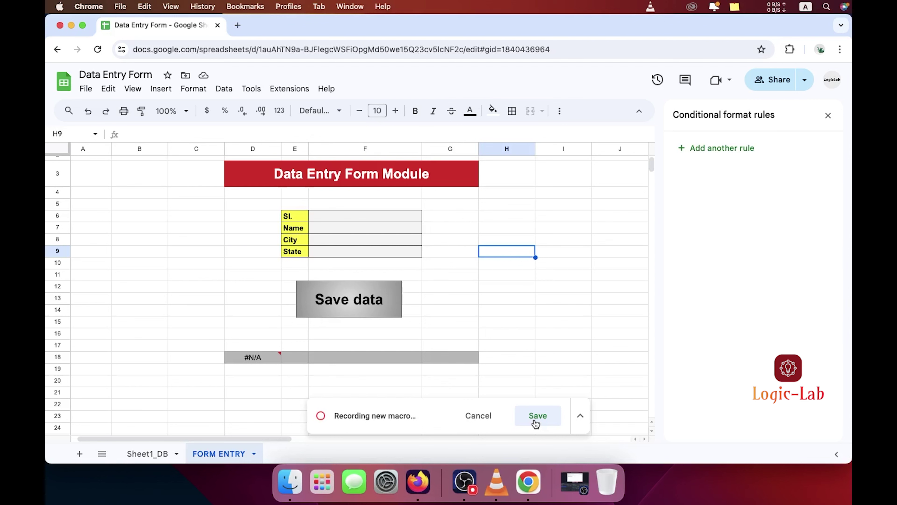
Stop recording and save the macro as macroA
left_click(537, 416)
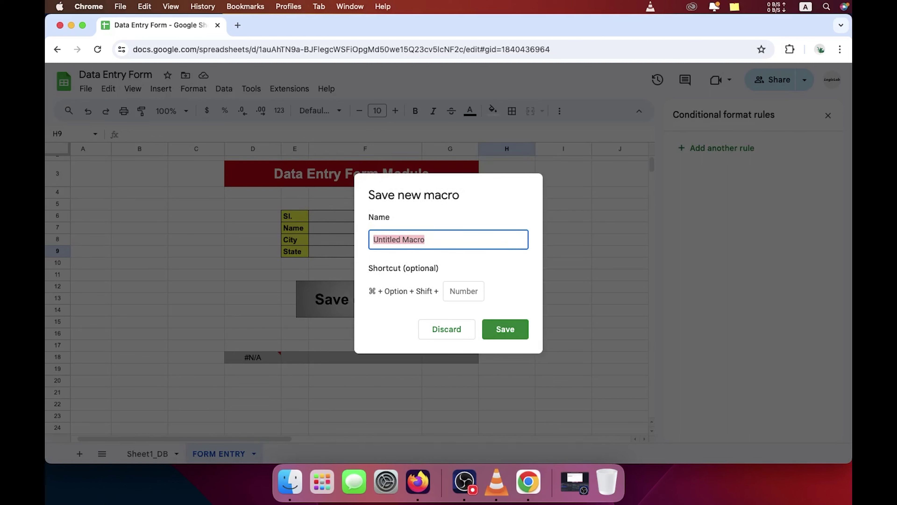
type("macro")
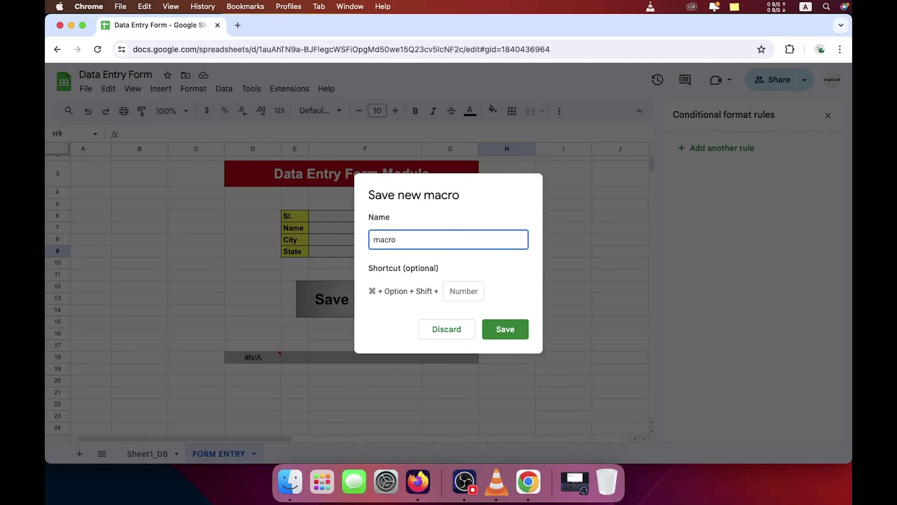
type("a")
key("BackSpace")
type("A")
left_click(505, 329)
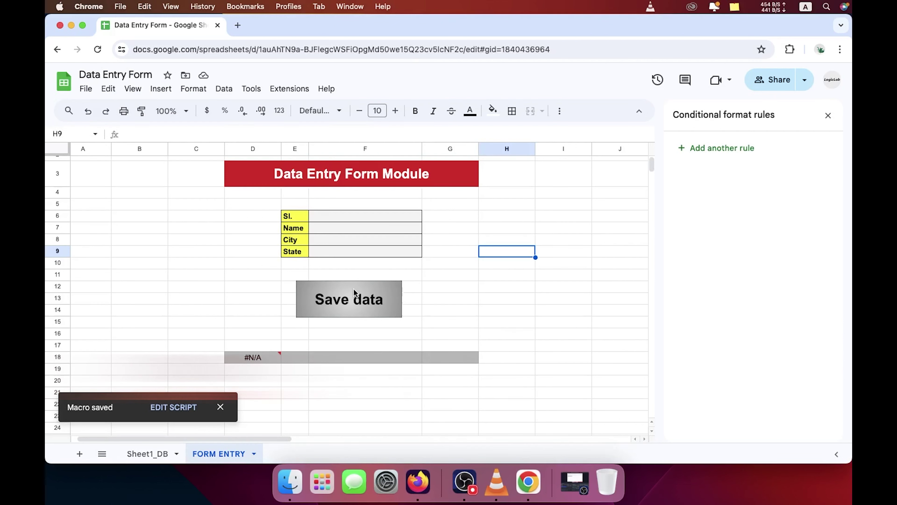
Assign the script macroA to the Save data button
left_click(396, 292)
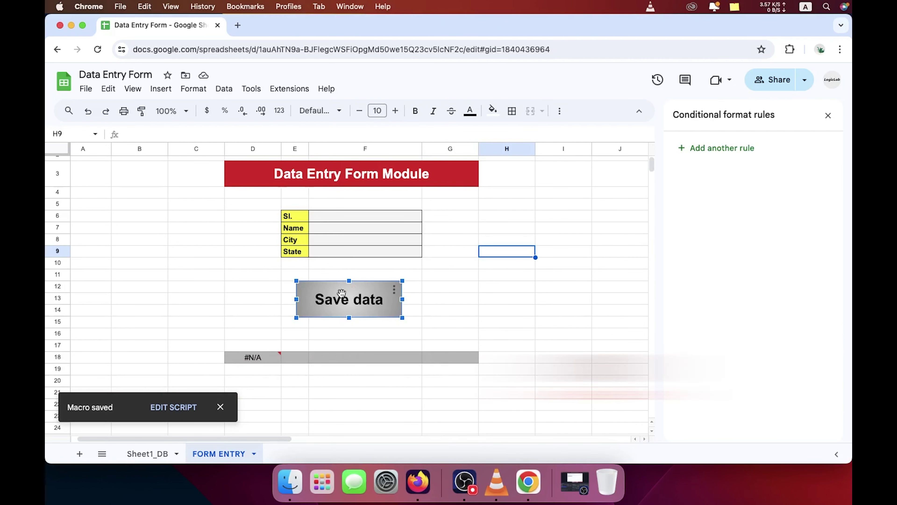
left_click(395, 290)
left_click(429, 343)
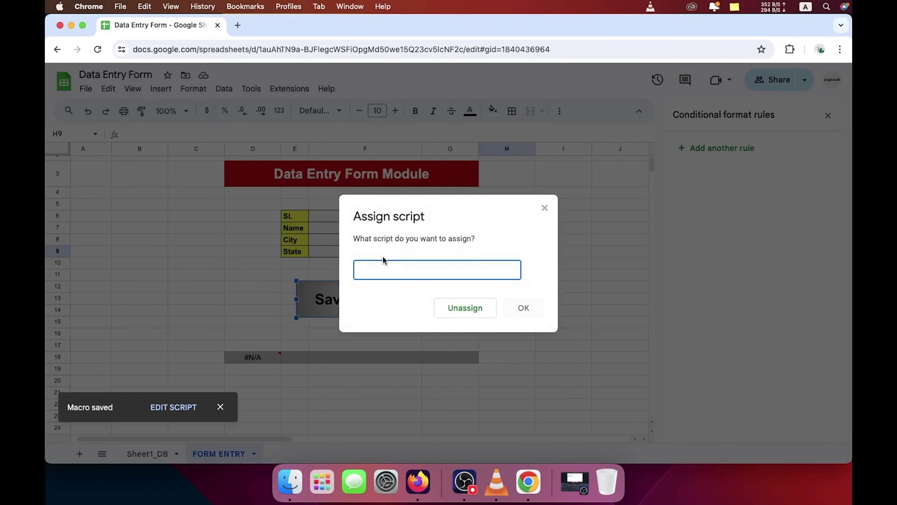
type("macr")
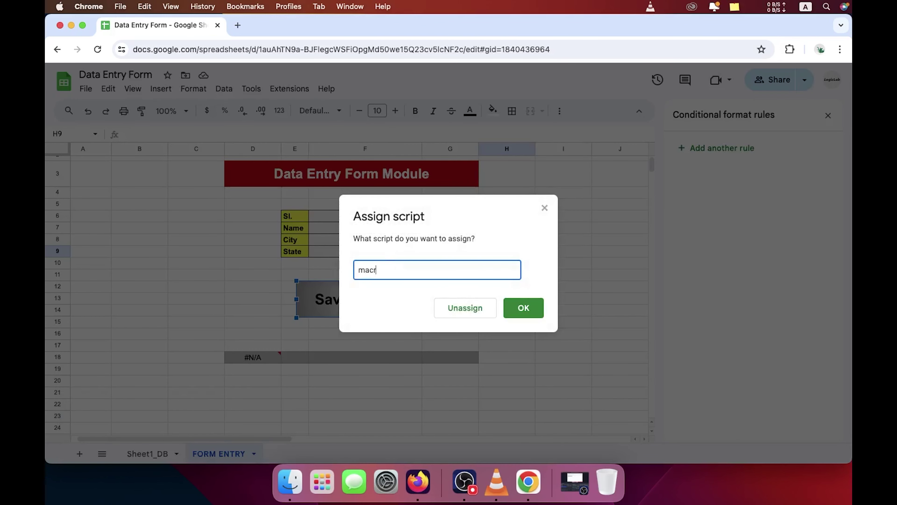
type("oA")
left_click(519, 309)
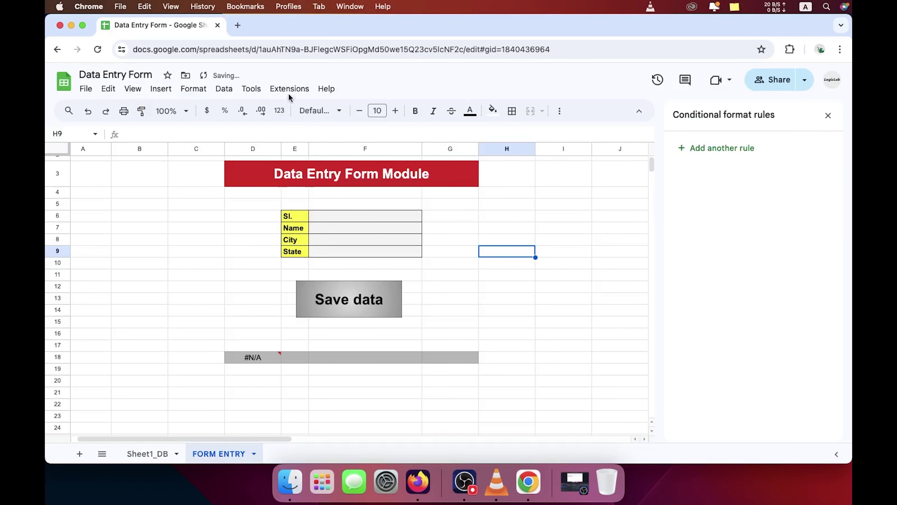
Check the recorded macros list, then enter serial 1 and a name in the form
left_click(289, 89)
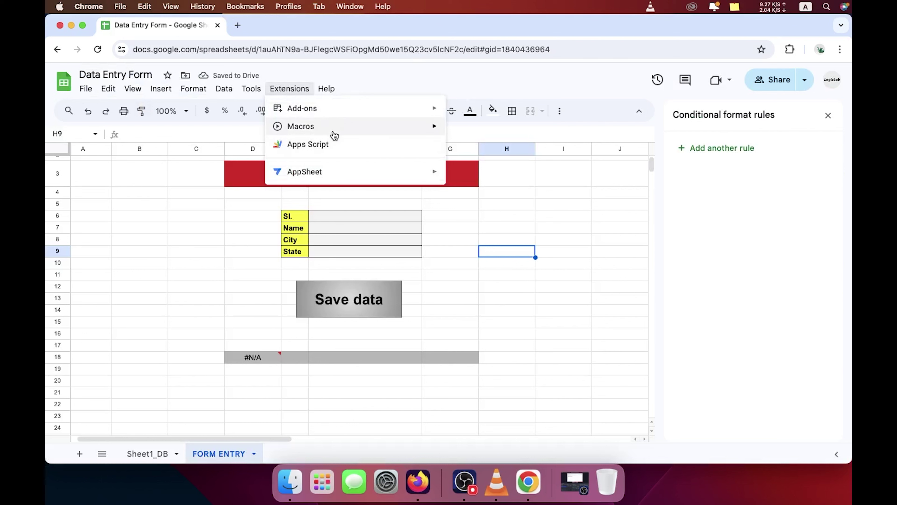
mouse_move(300, 126)
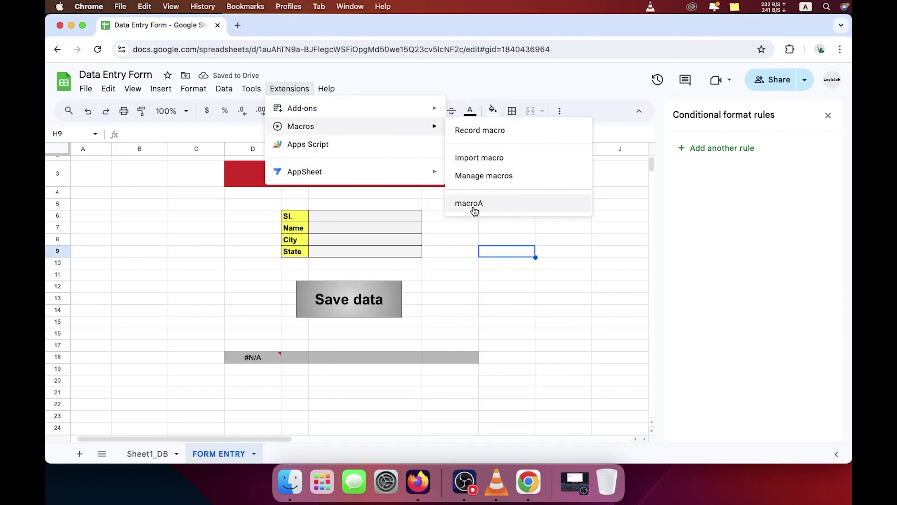
left_click(455, 333)
left_click(332, 216)
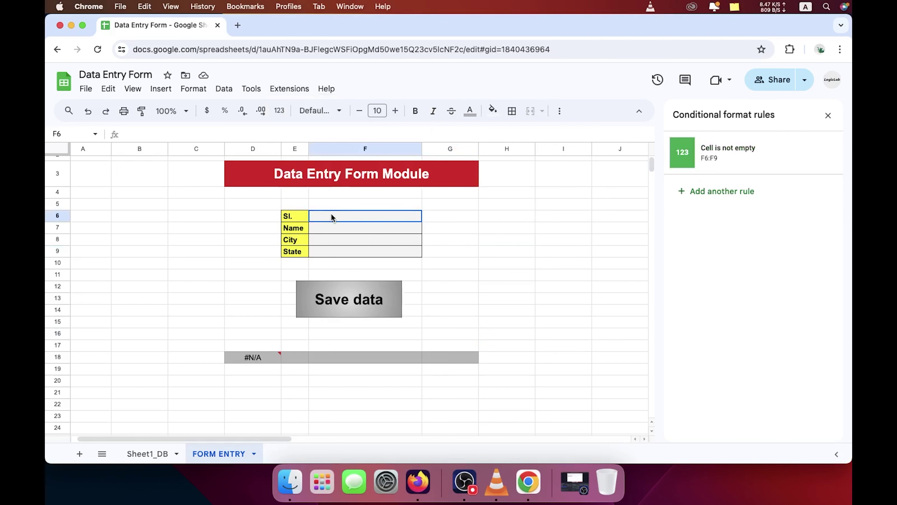
type("1")
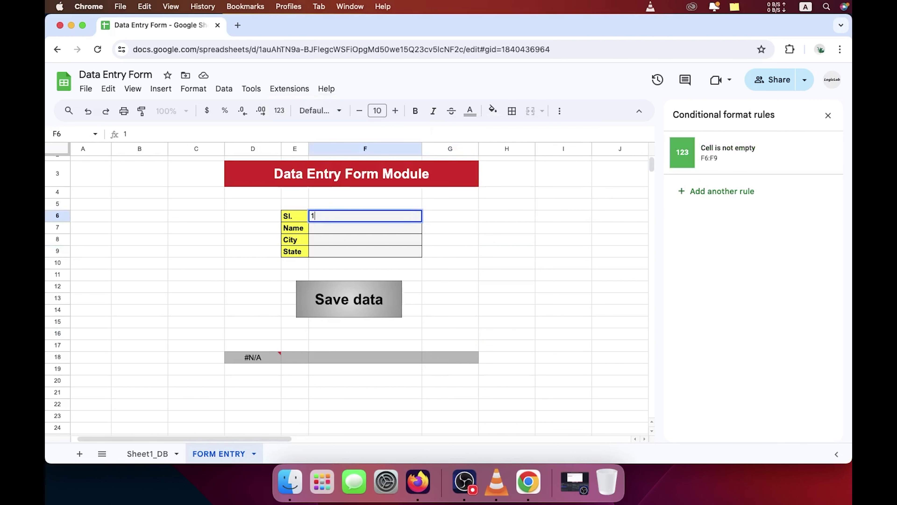
key("Return")
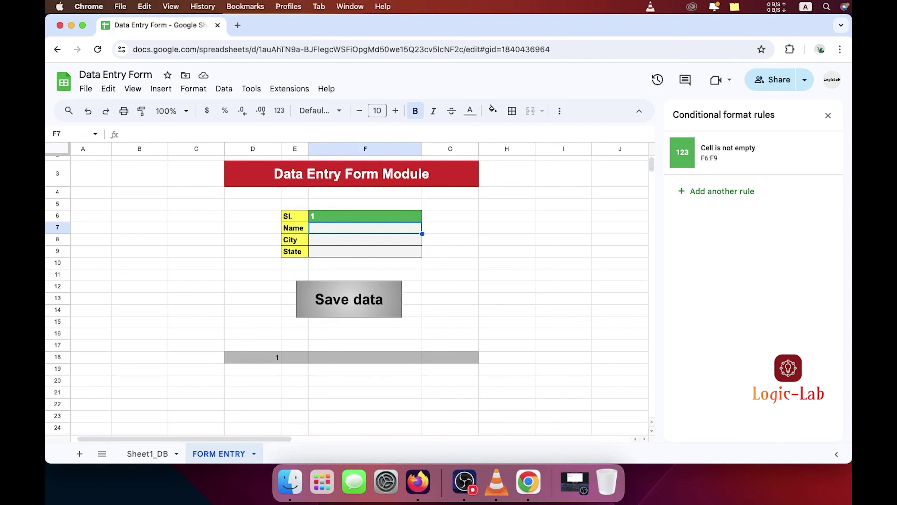
type("Rohan")
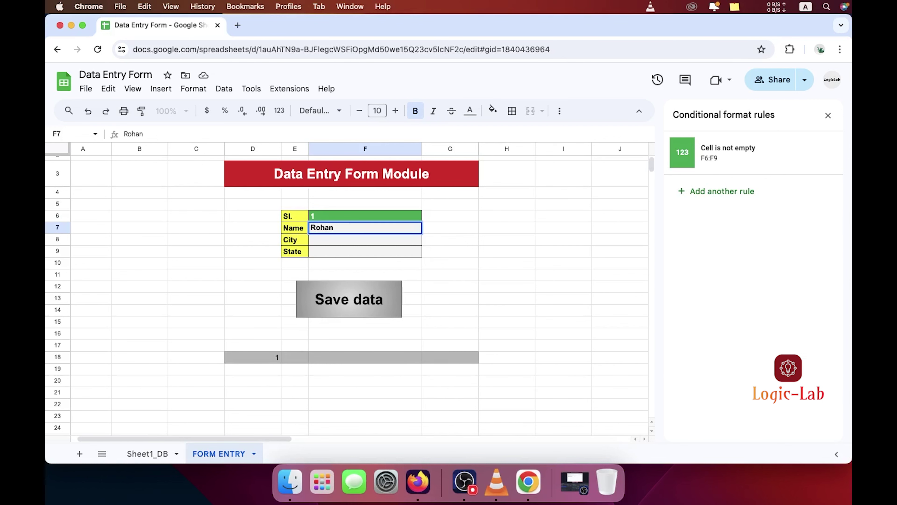
key("Return")
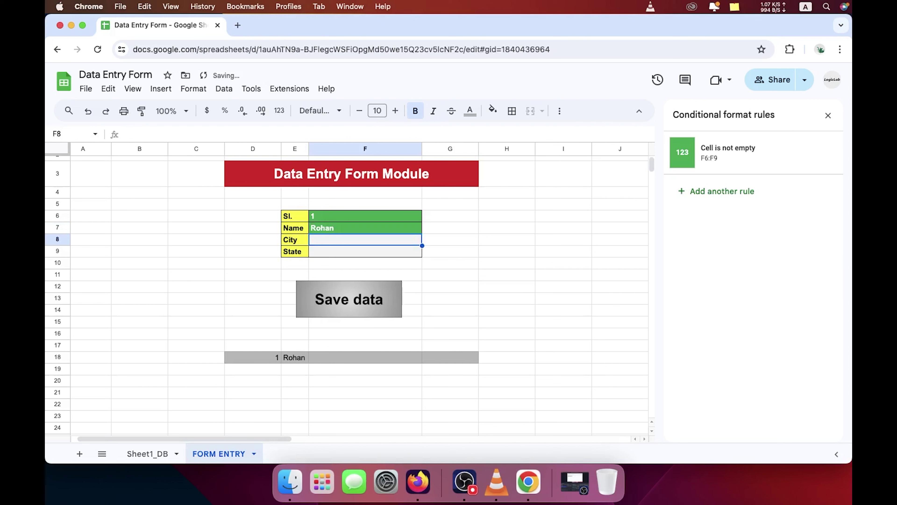
Enter city Pakur and state Jharkhand, save the entry, and view Sheet1_DB
type("Jhar")
key("BackSpace")
key("BackSpace")
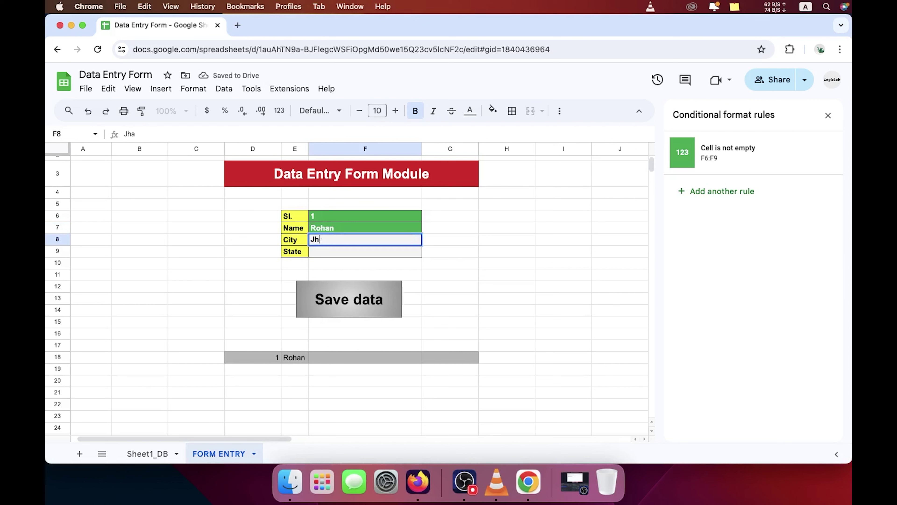
key("BackSpace")
key("BackSpace")
type("Pak")
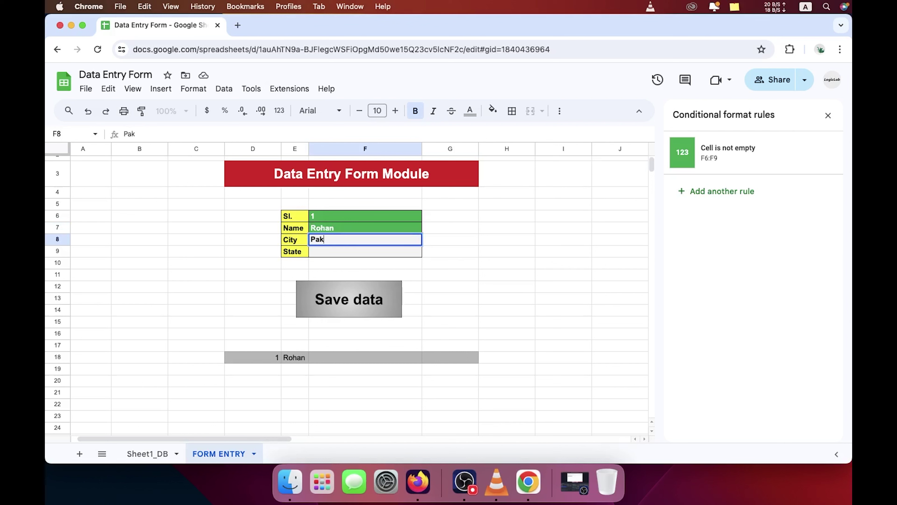
type("ur")
key("Return")
type("J")
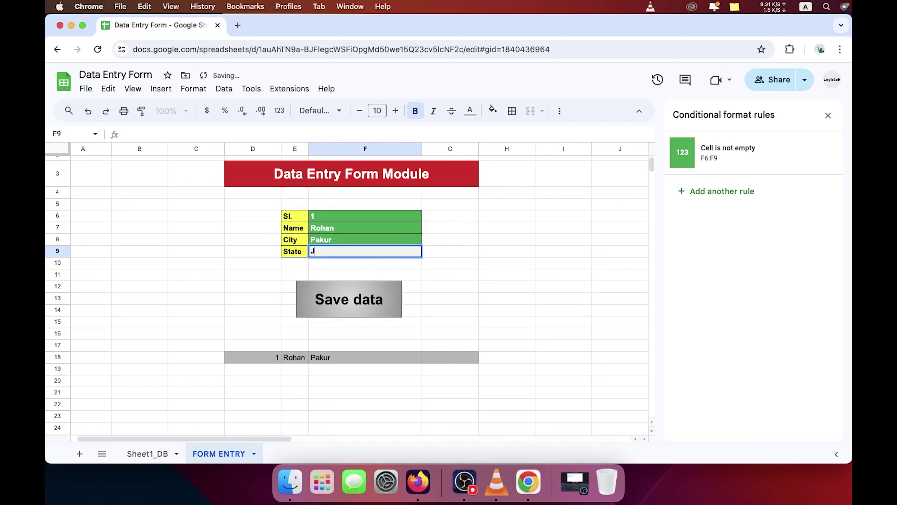
type("harkh")
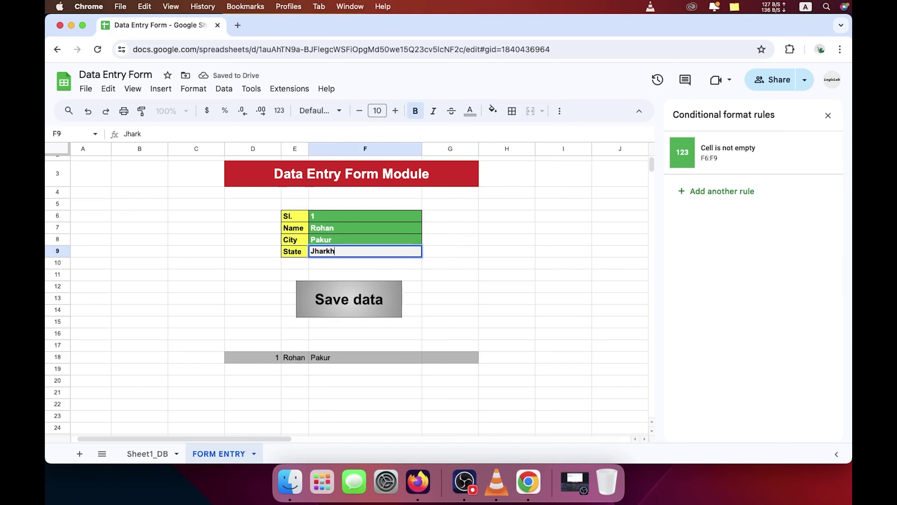
type("and")
key("Return")
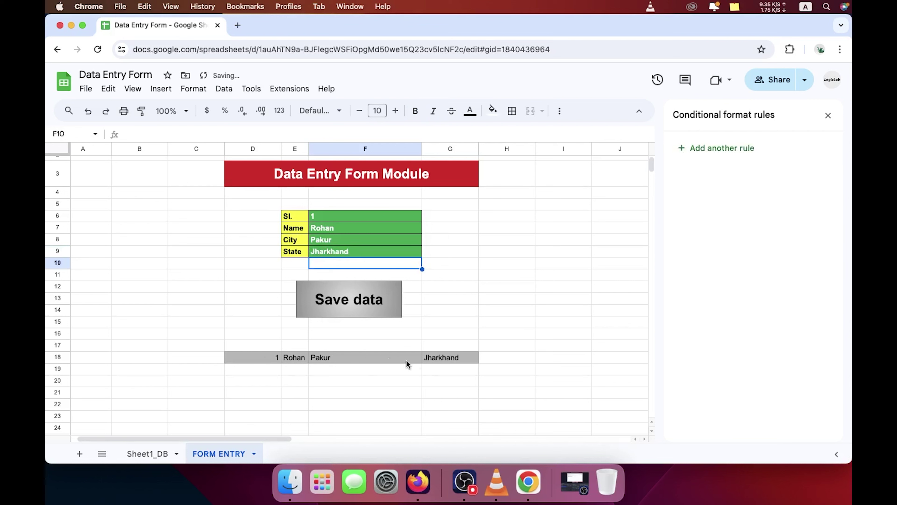
left_click(349, 301)
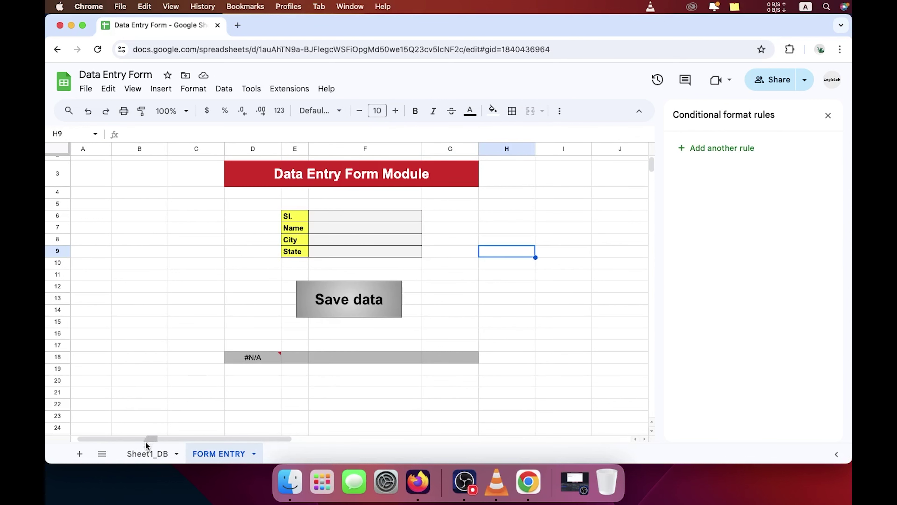
left_click(143, 455)
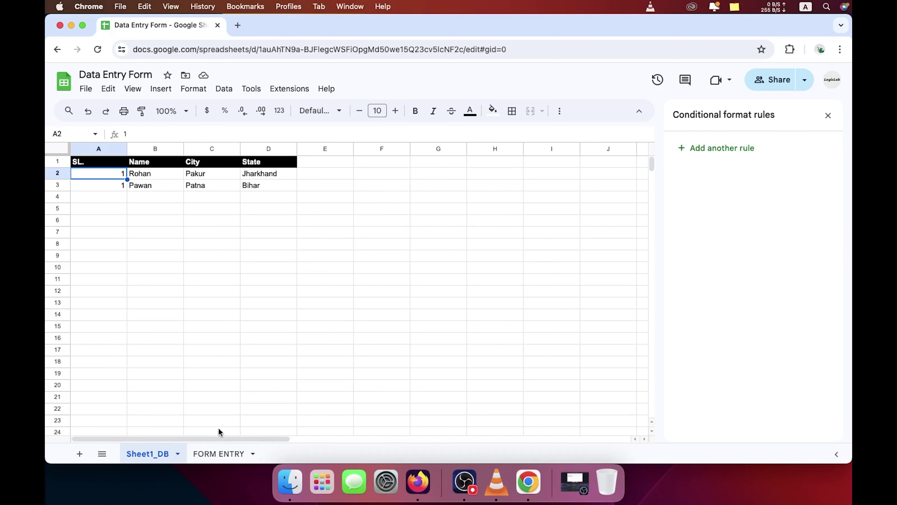
On FORM ENTRY, fill the form with serial 2, a name, Patna and Bihar
left_click(219, 454)
left_click(355, 220)
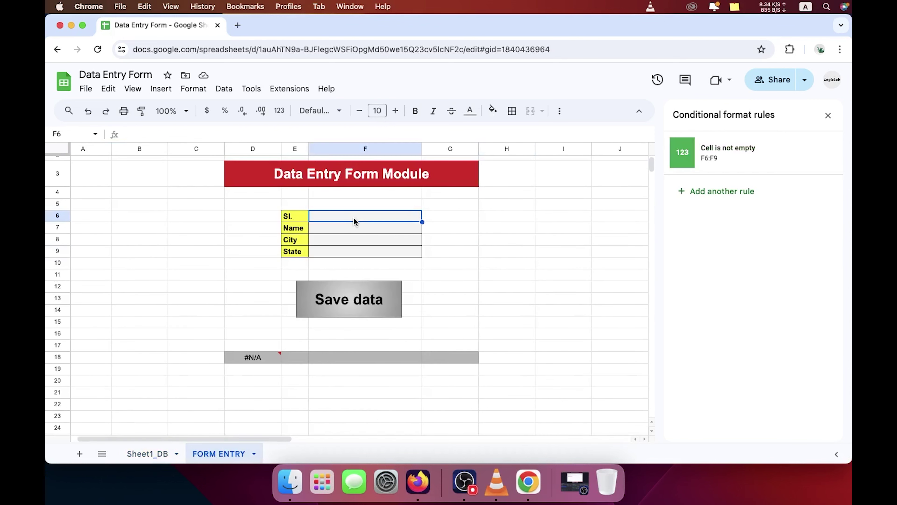
type("2")
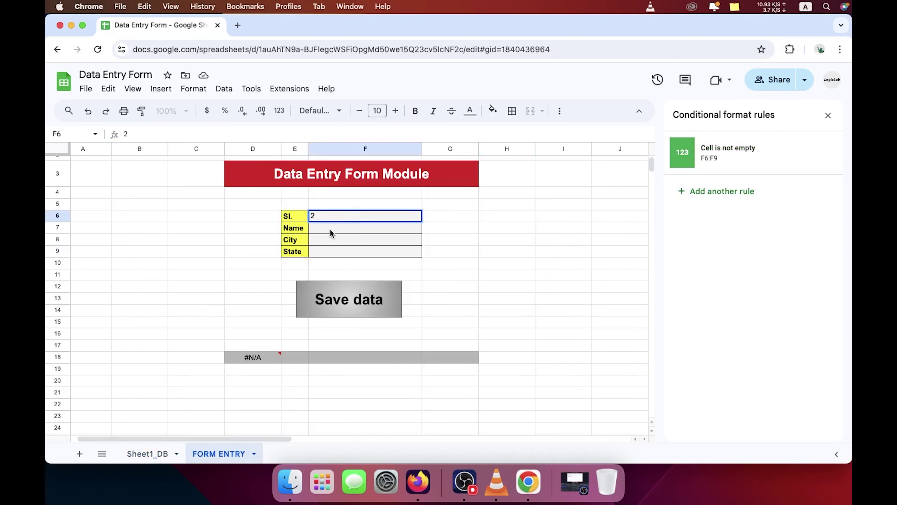
left_click(331, 230)
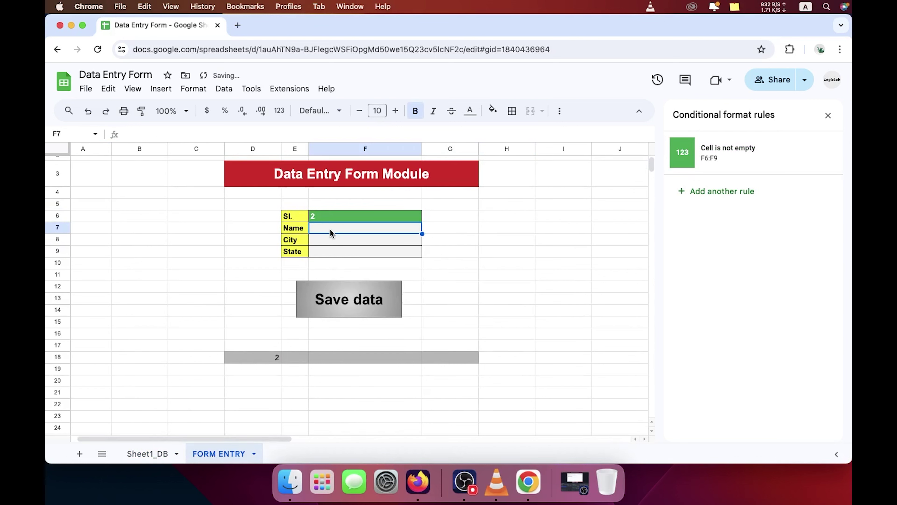
type("Mohan")
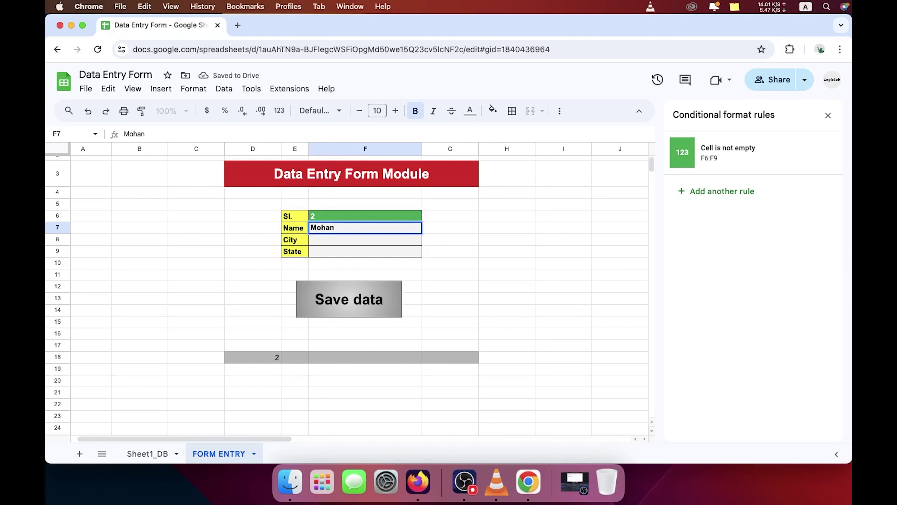
key("Return")
type("Pat")
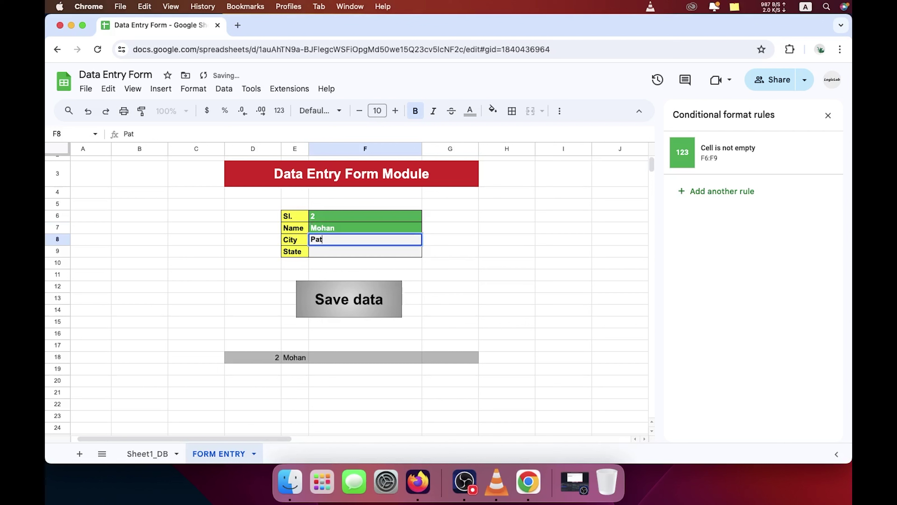
type("na")
key("Return")
type("Bih")
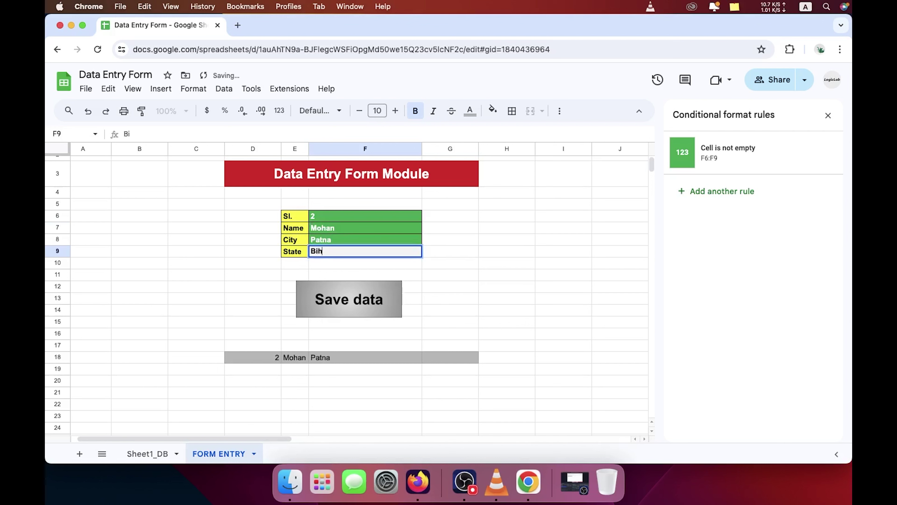
type("ar")
left_click(448, 261)
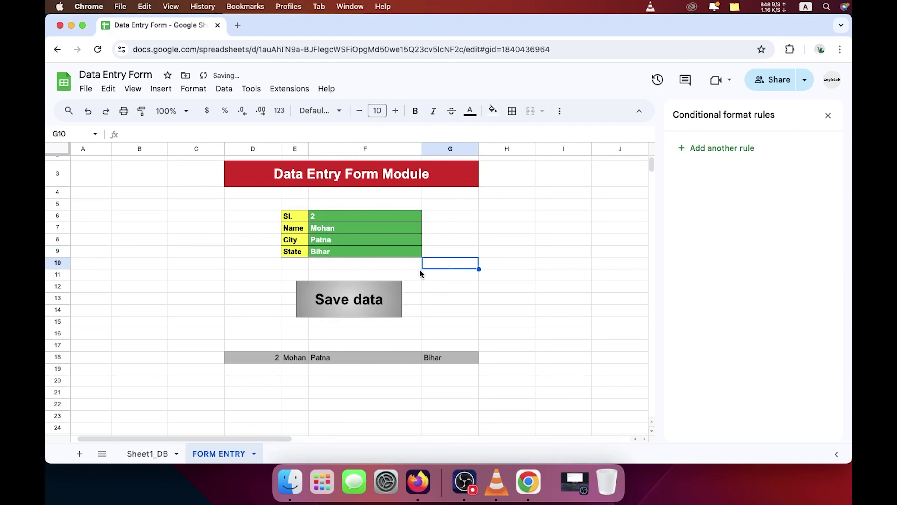
Save the second entry and check its new row in Sheet1_DB
left_click(349, 303)
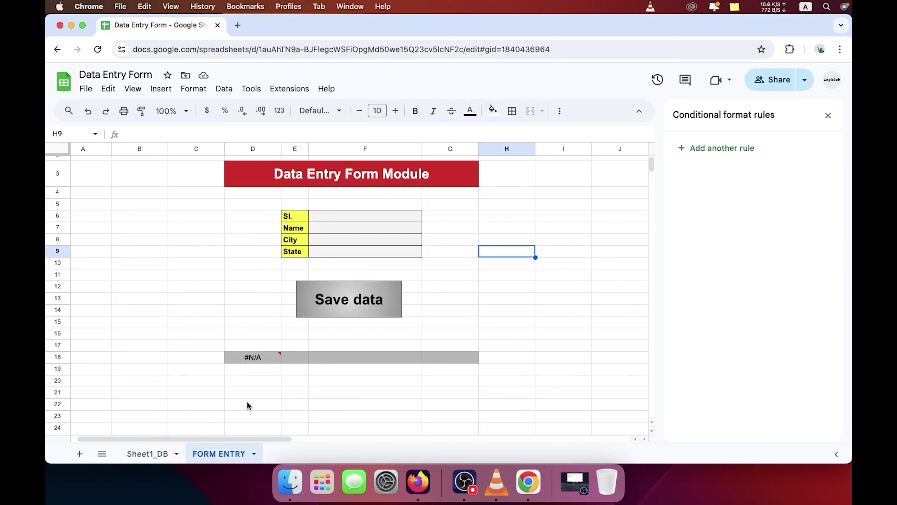
left_click(151, 454)
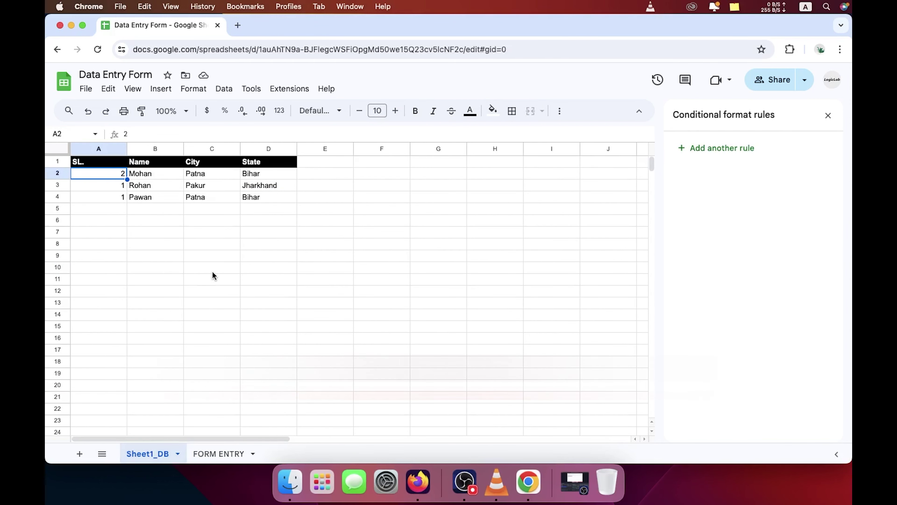
left_click(198, 267)
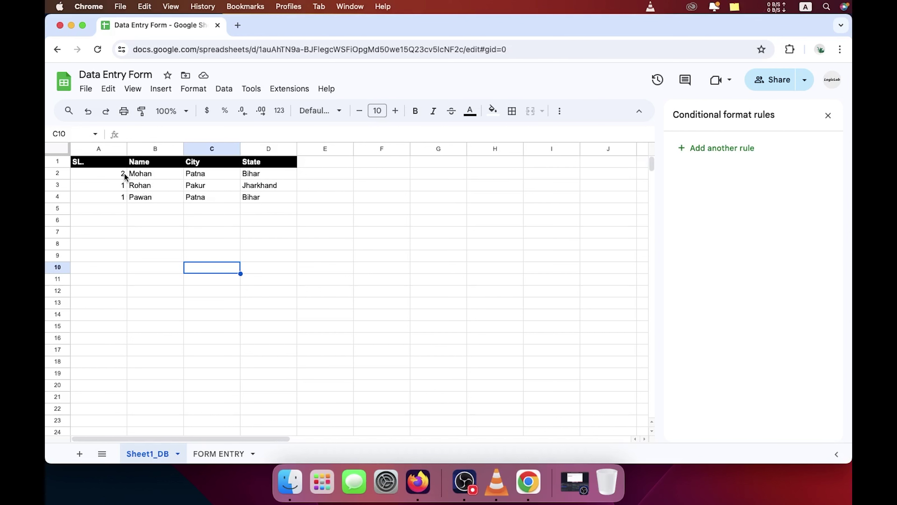
left_click(214, 452)
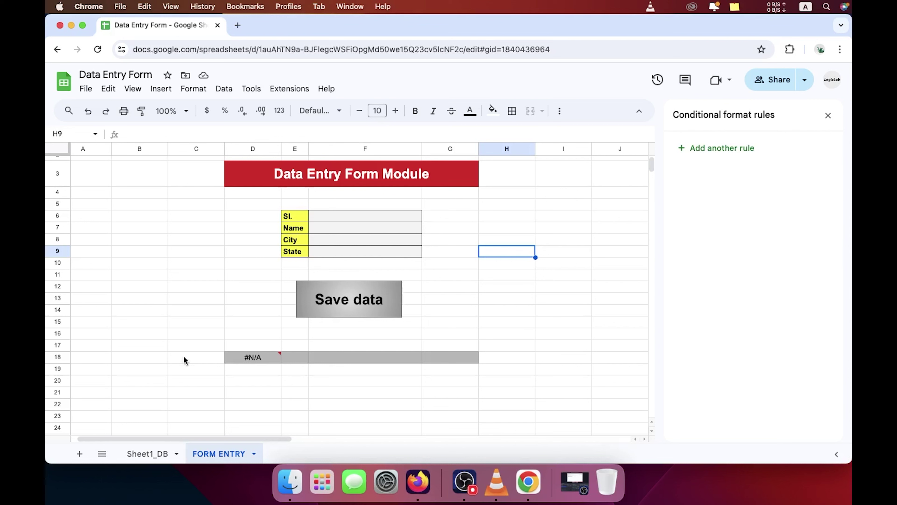
left_click(154, 457)
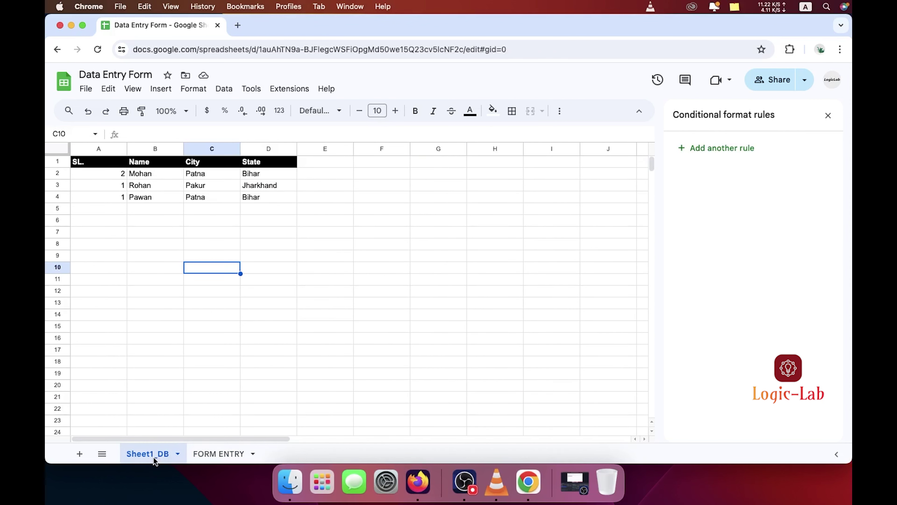